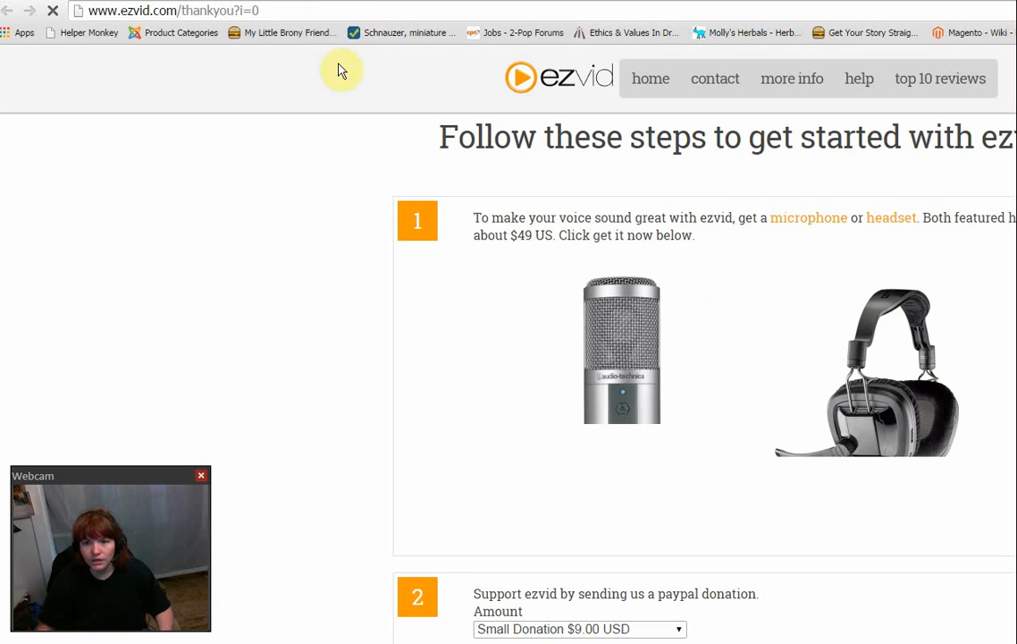
Step: Switch to the Joomla administration control panel and examine the notice about Joomla 2.5 support
left_click(460, 1)
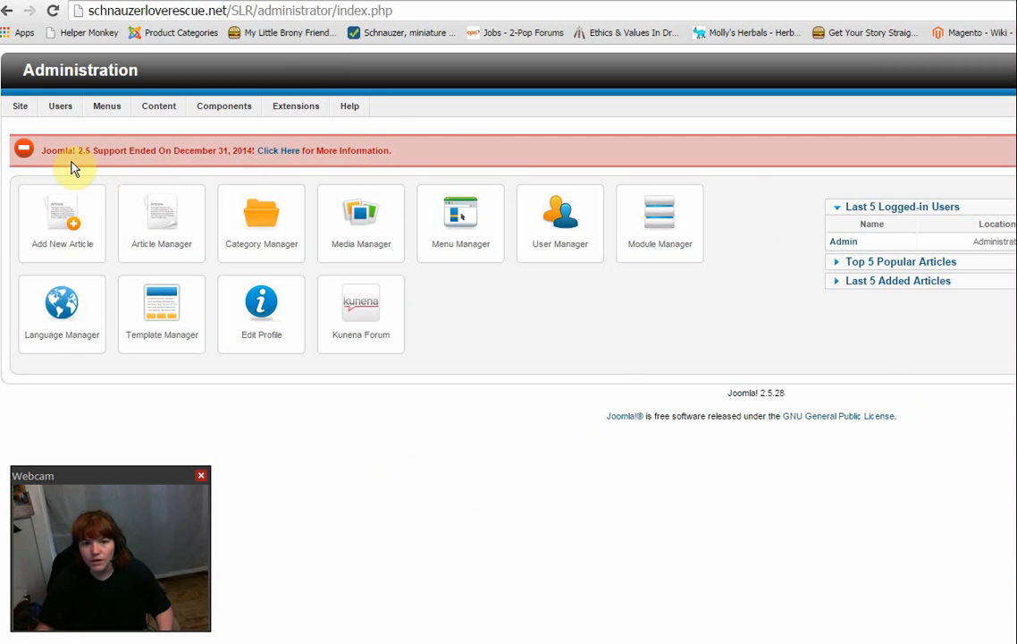
left_click_drag(47, 152, 407, 157)
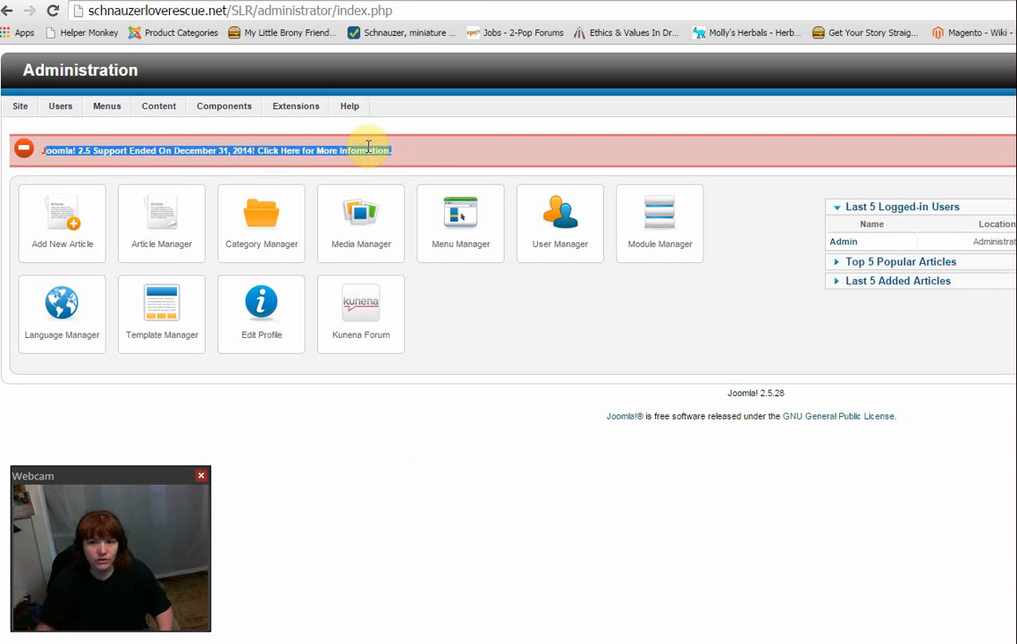
left_click(491, 348)
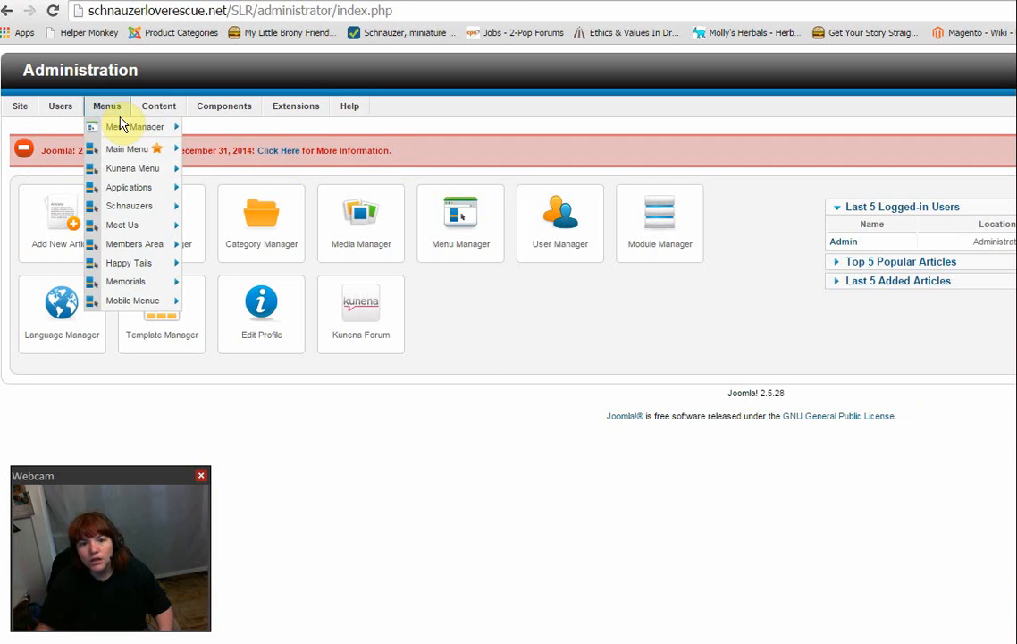
Step: In the Article Manager, show only the articles in the Meet Us category and sort them newest first
mouse_move(157, 105)
mouse_move(164, 130)
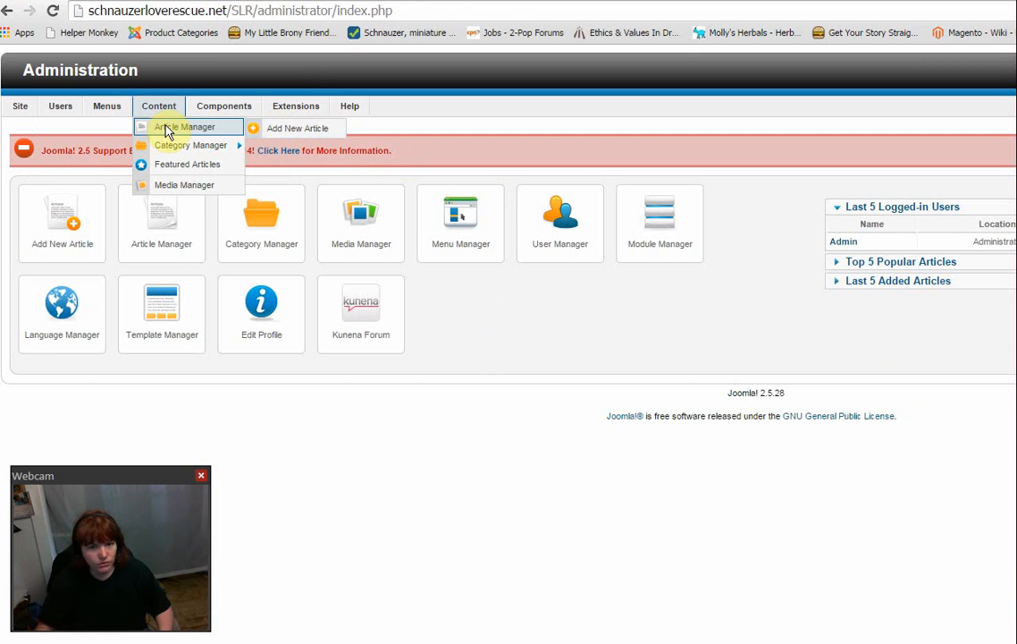
left_click(168, 130)
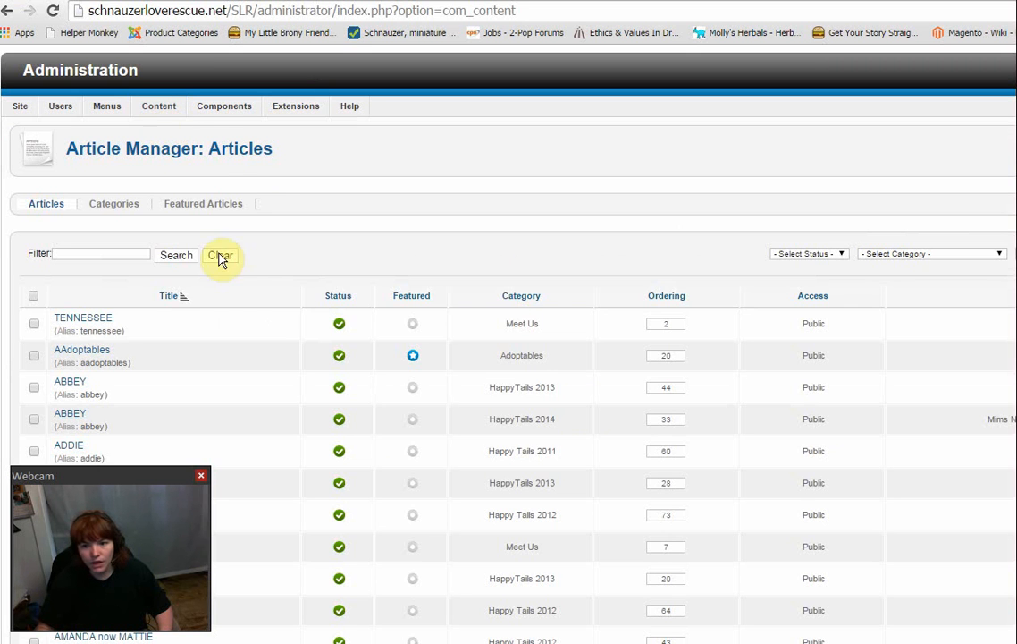
left_click(902, 255)
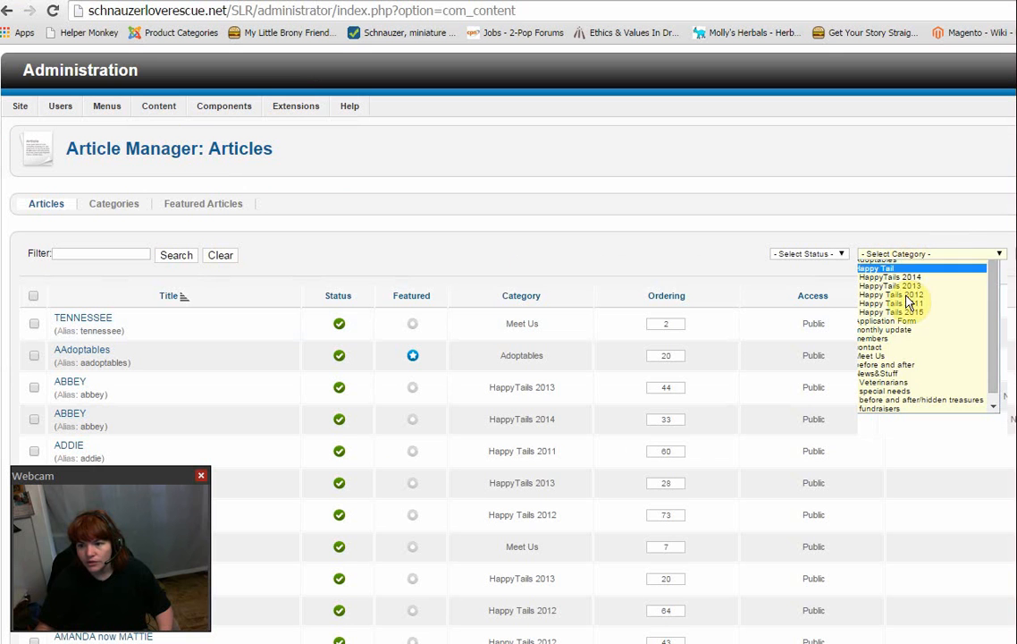
left_click(885, 385)
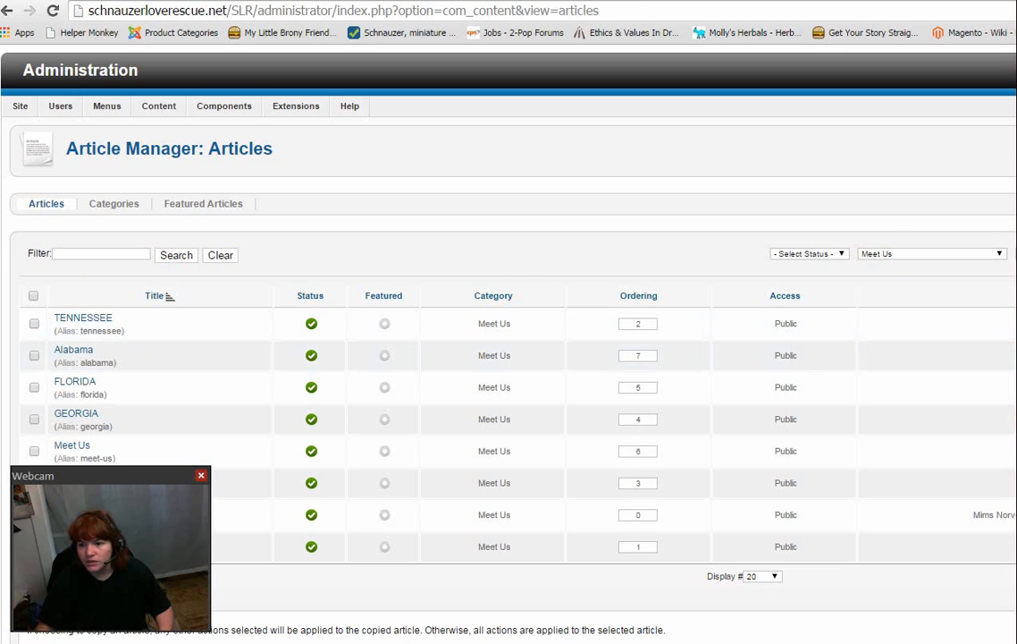
left_click(1016, 296)
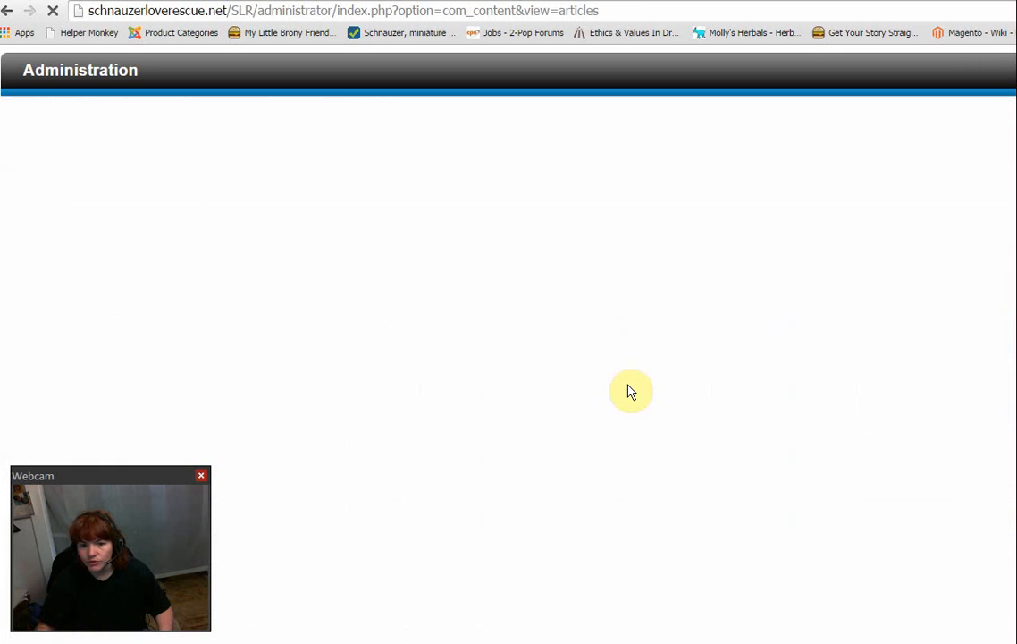
left_click(1016, 296)
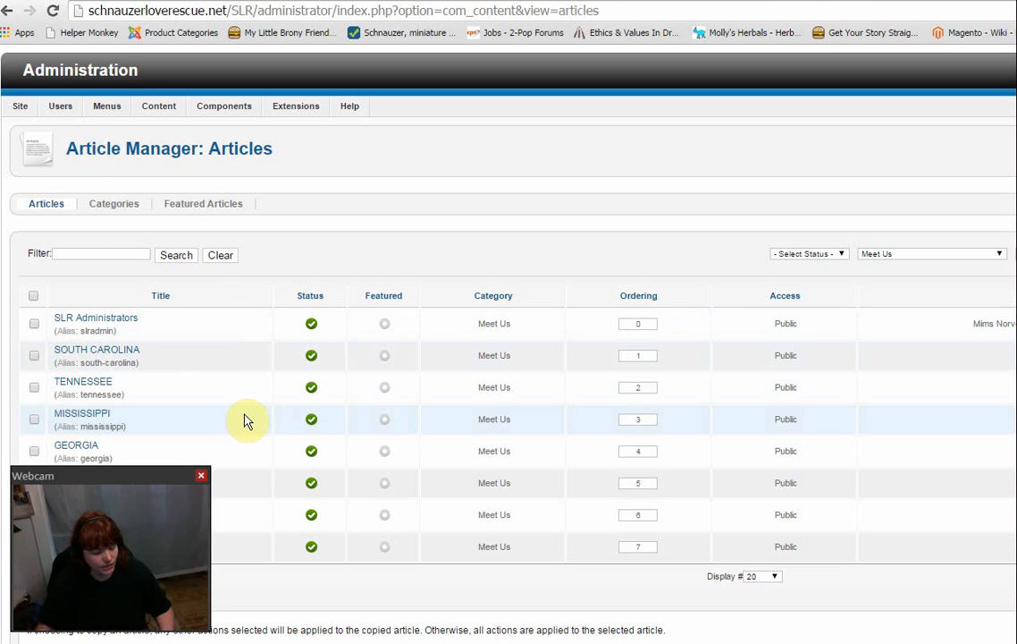
Step: Start a new menu item in the Meet Us menu
mouse_move(99, 110)
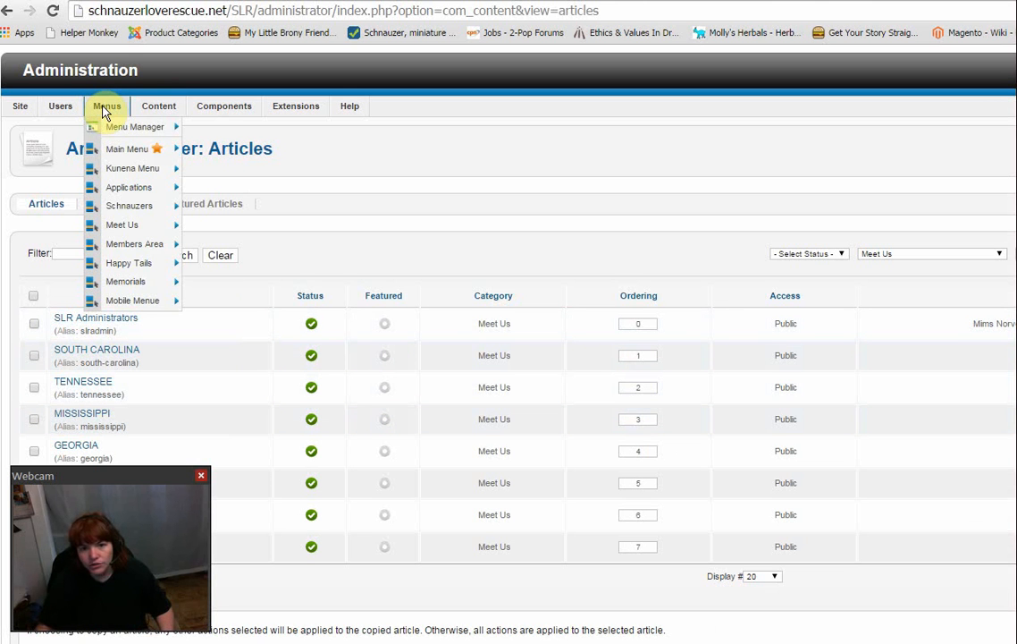
mouse_move(101, 226)
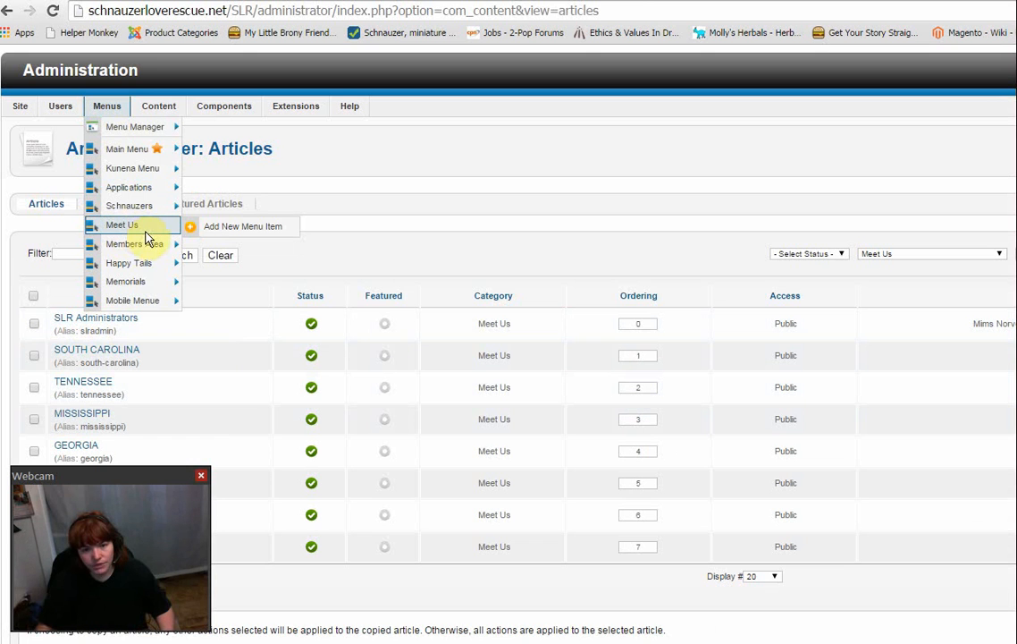
left_click(212, 228)
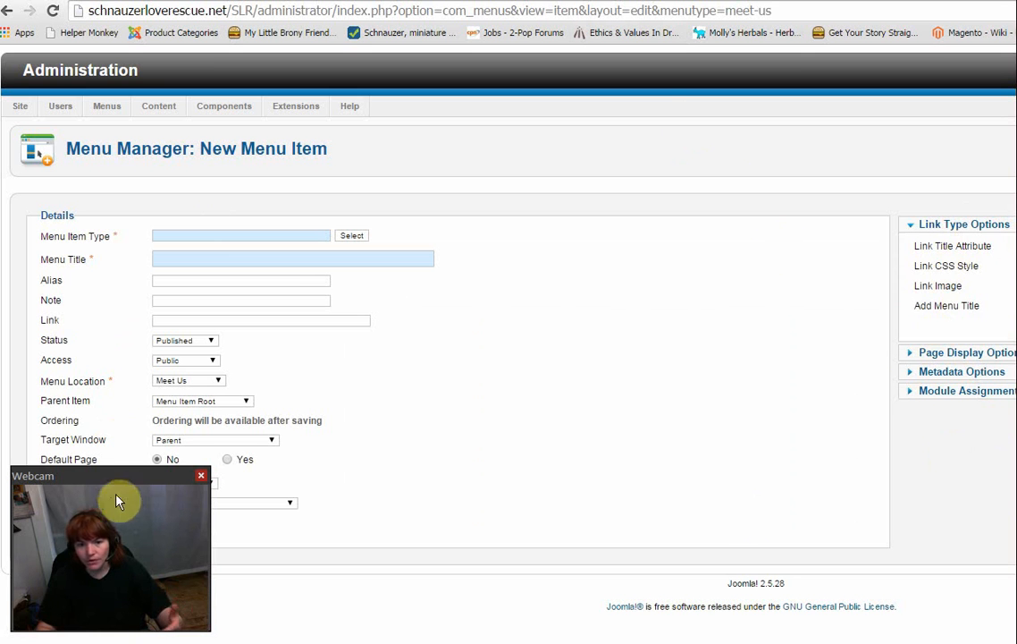
left_click_drag(116, 487, 890, 478)
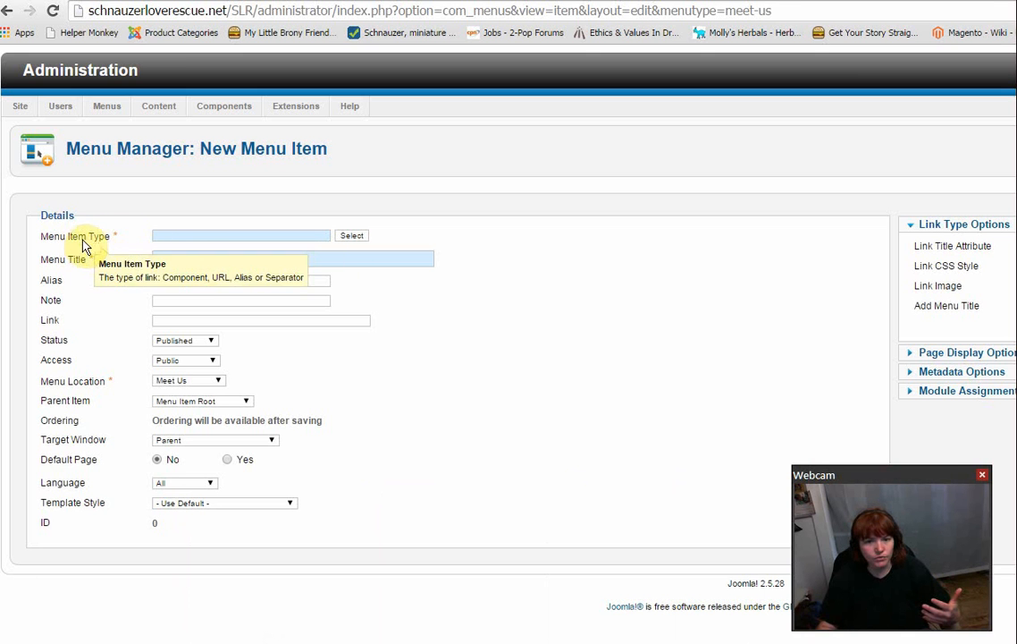
Step: Set the new menu item's type to Single Article and its menu title to "slr admins"
left_click(351, 237)
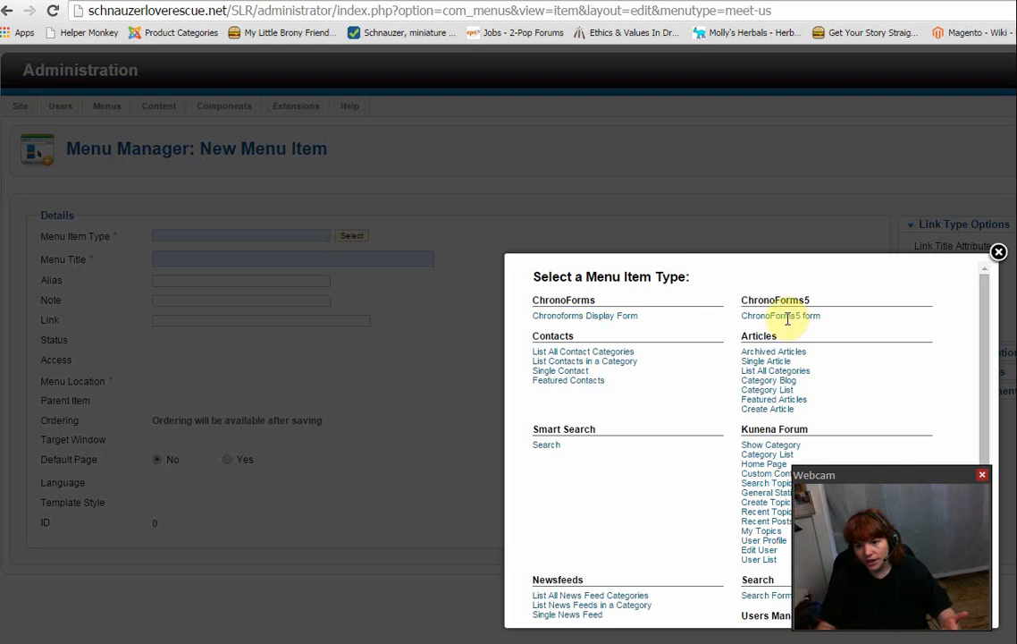
left_click_drag(881, 479, 177, 584)
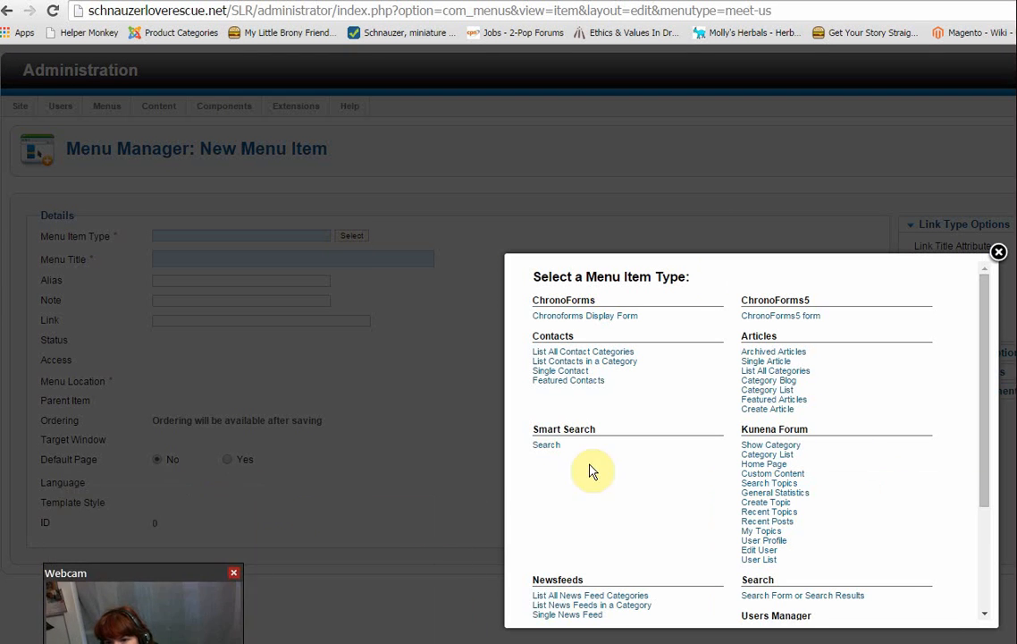
left_click(764, 361)
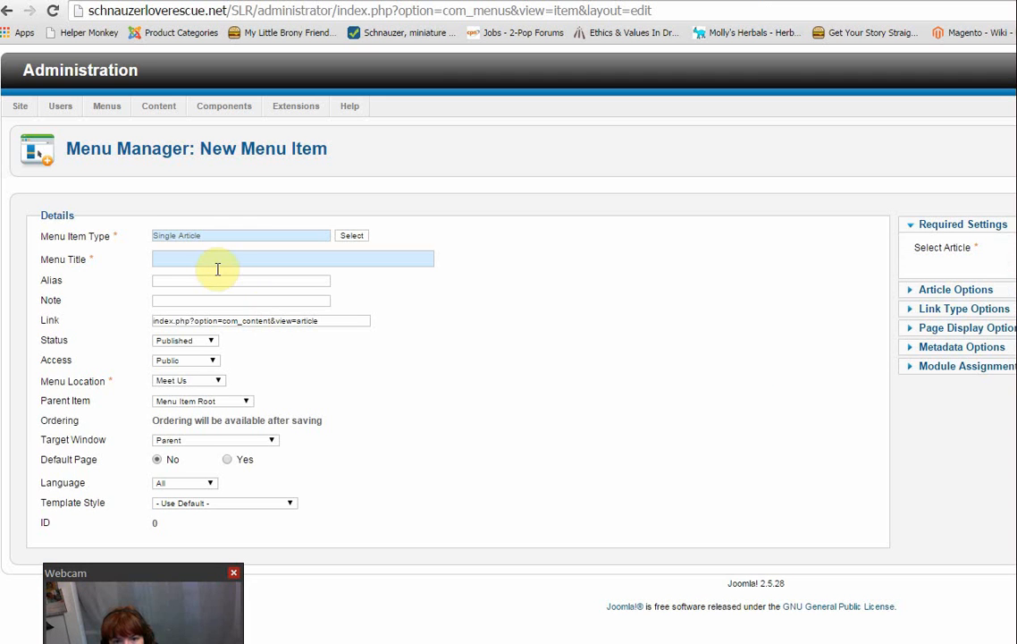
left_click(210, 260)
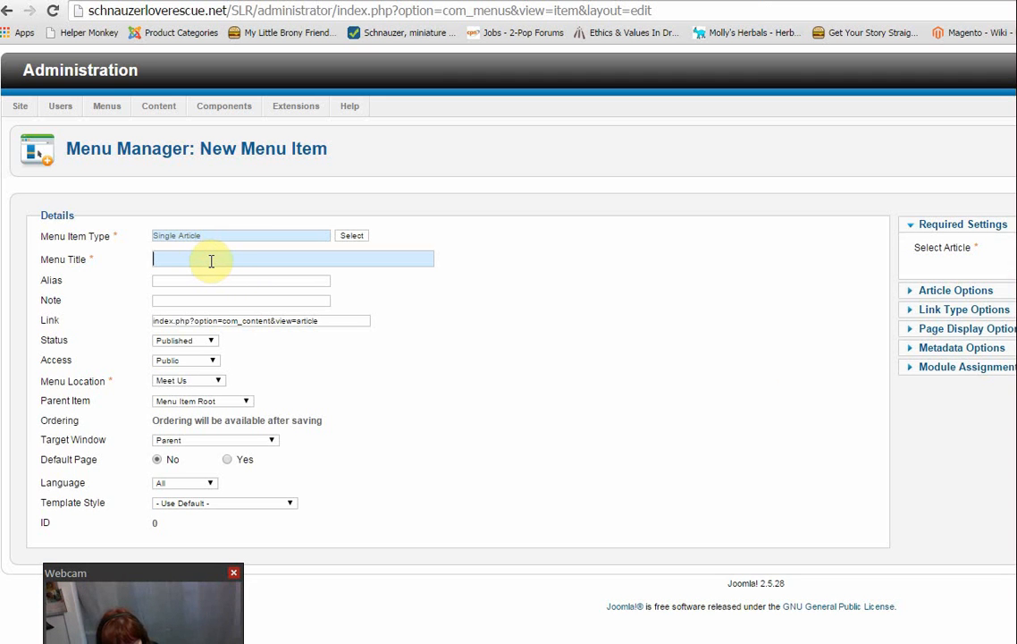
type("Slr a")
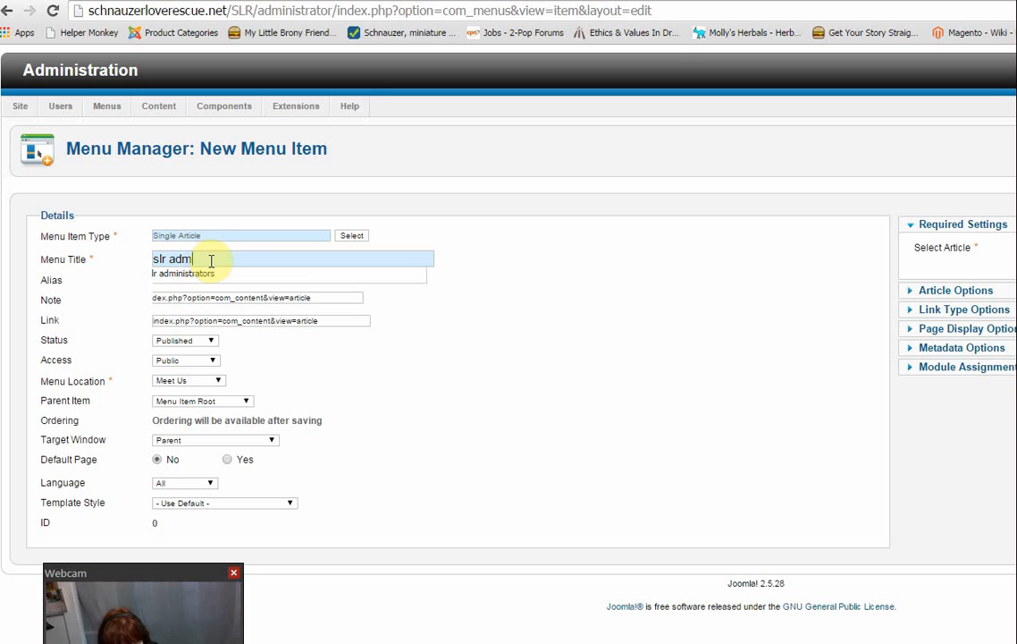
type("dmins")
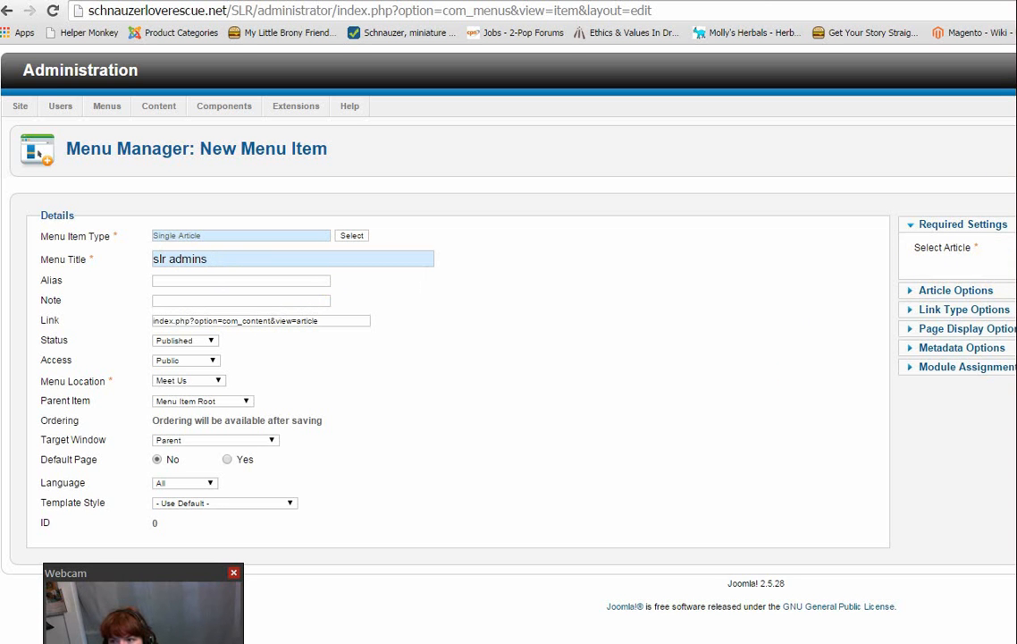
Step: Restore the browser window from full size, then move and widen it so the whole menu item form fits
left_click(1016, 0)
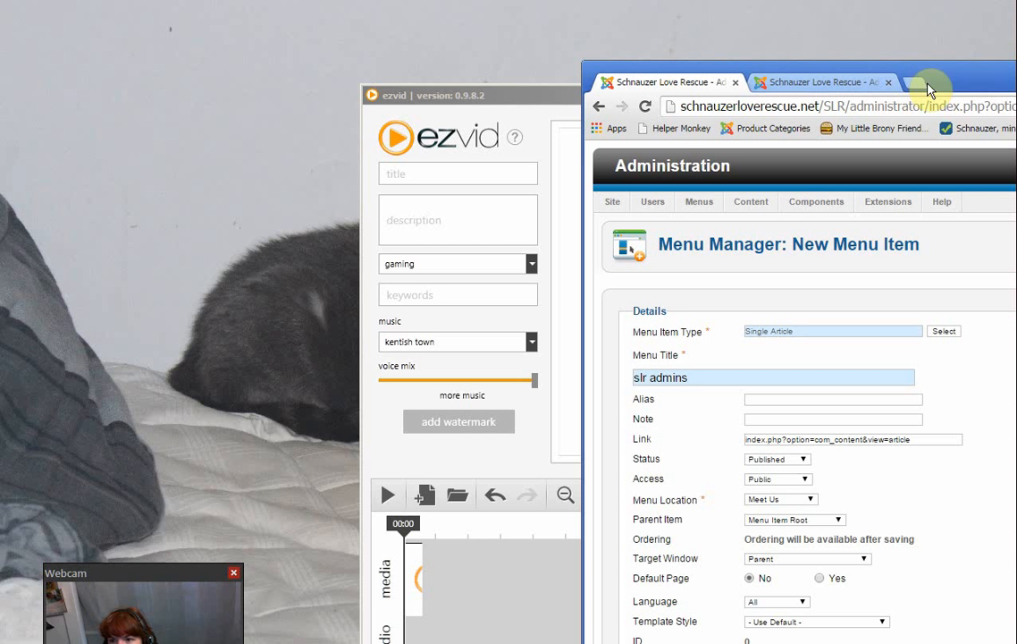
left_click_drag(928, 86, 391, 13)
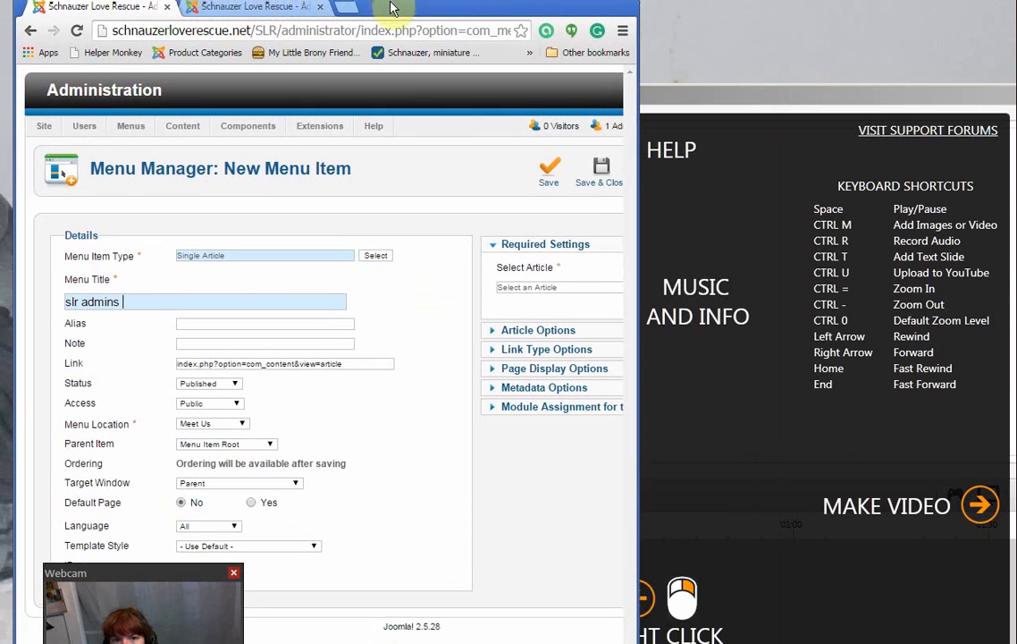
left_click_drag(642, 322, 993, 321)
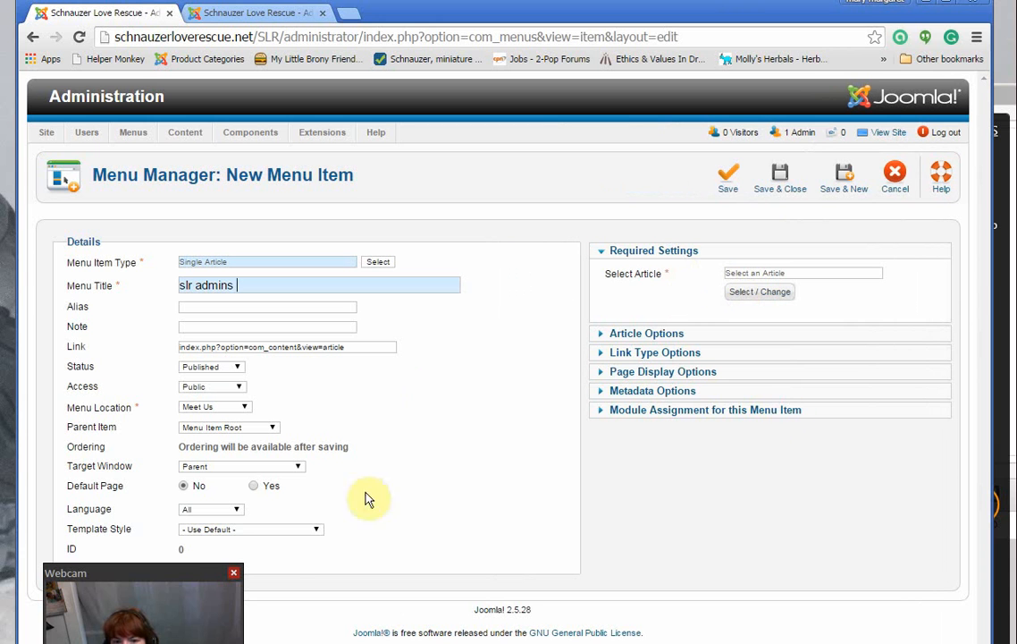
left_click_drag(182, 570, 882, 495)
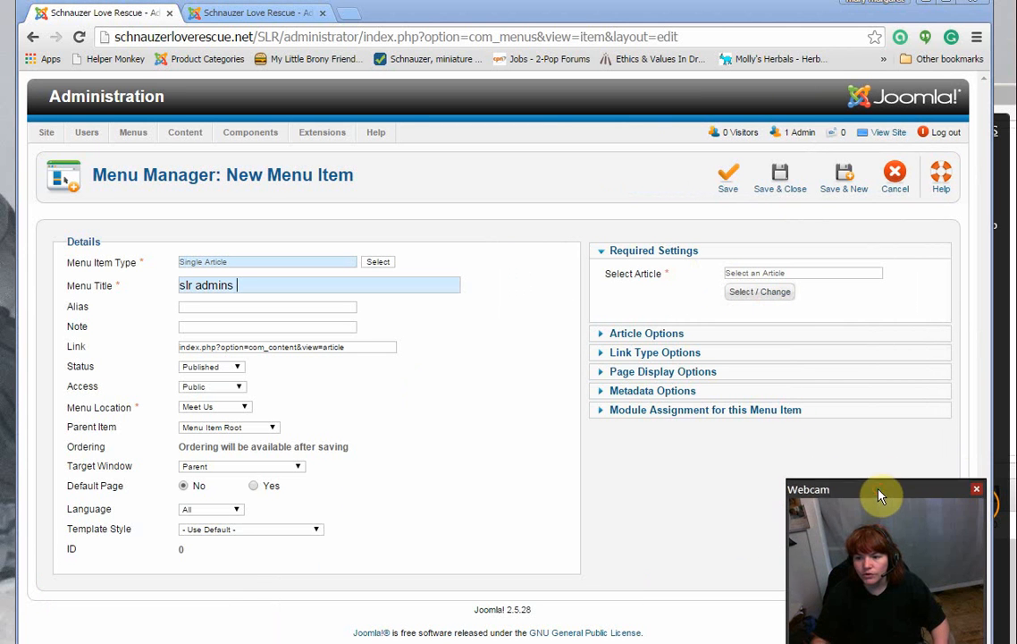
Step: Sort the article chooser by date with the newest first and assign the SLR Administrators article to the menu item
left_click(756, 294)
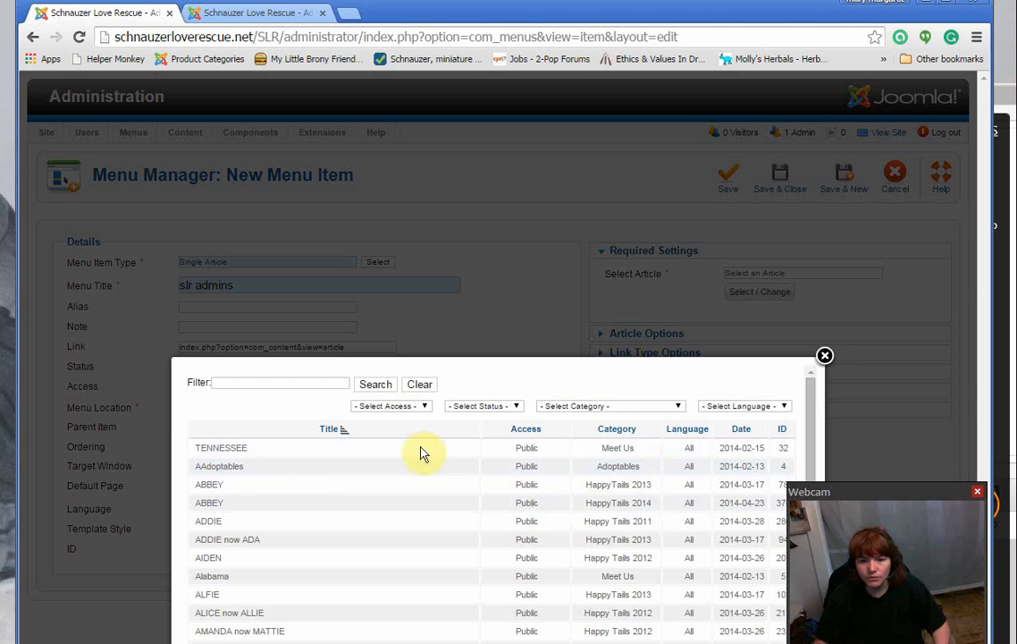
left_click(742, 431)
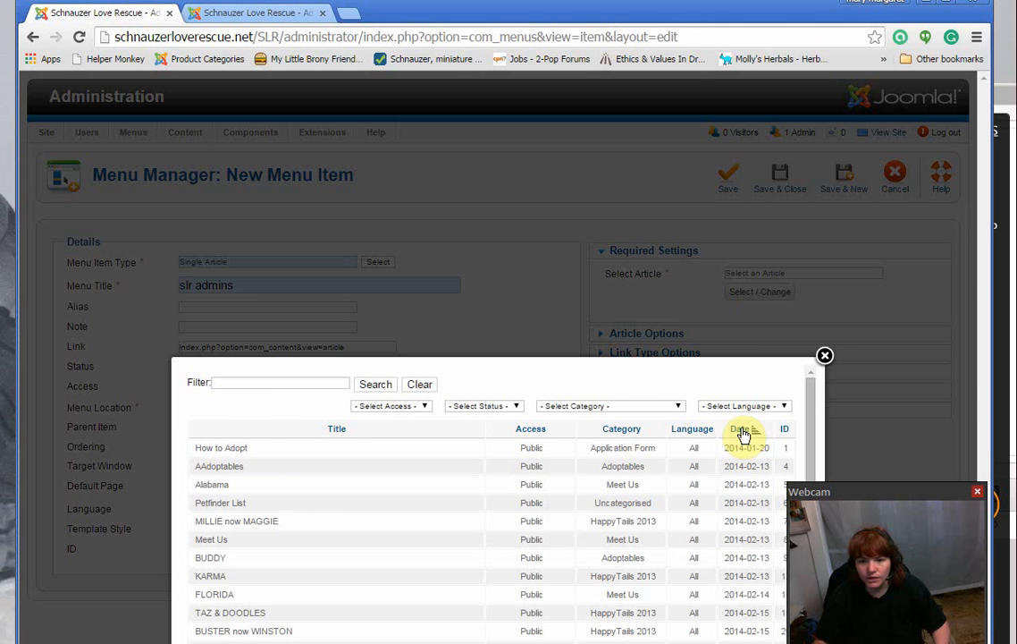
left_click(742, 431)
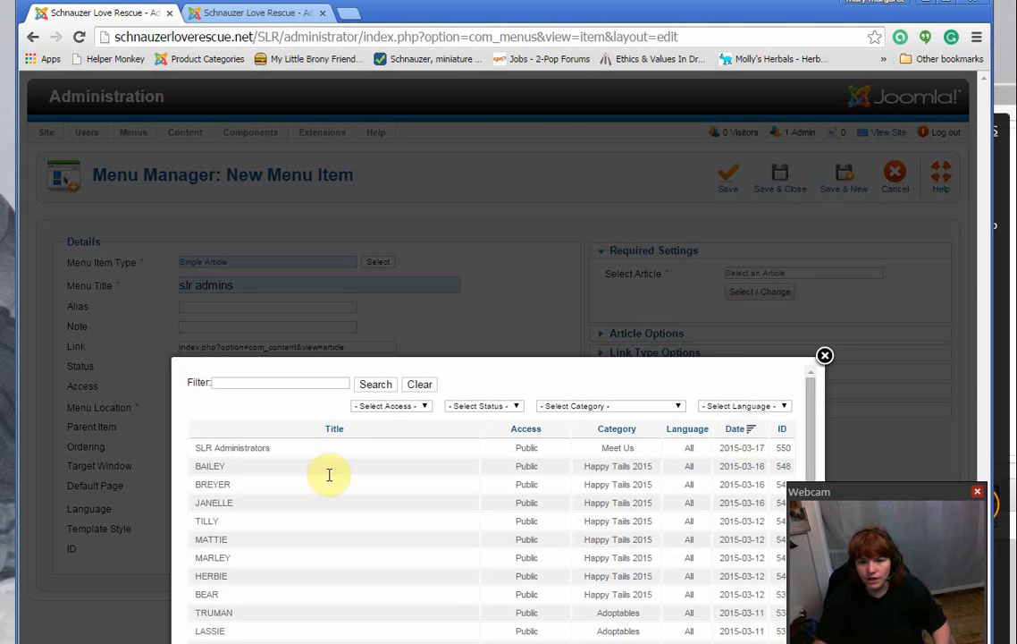
left_click(232, 449)
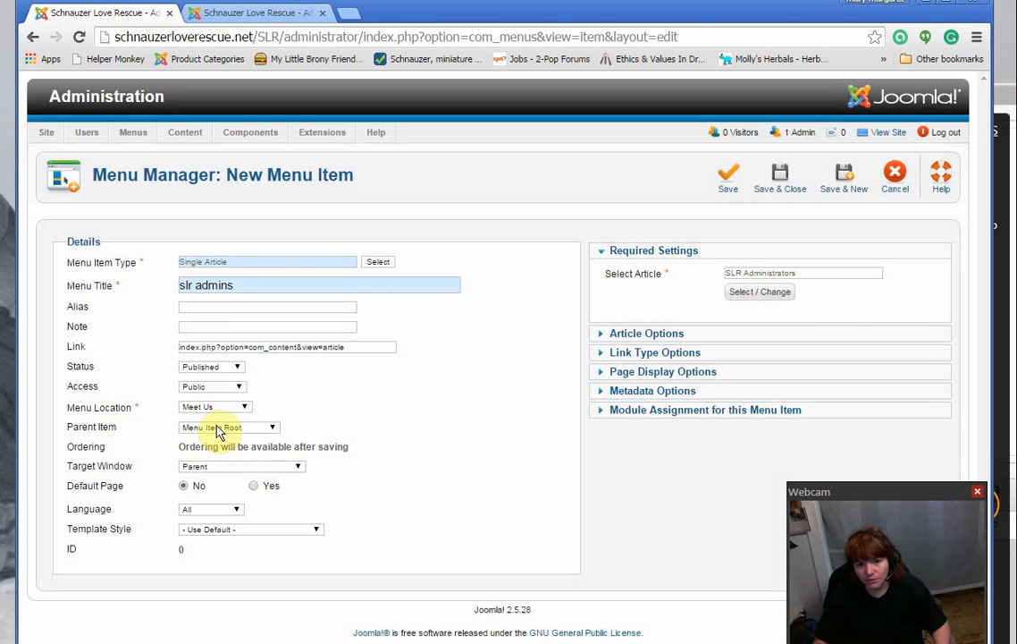
Step: Set the menu item's parent item to Meet Us
left_click(273, 428)
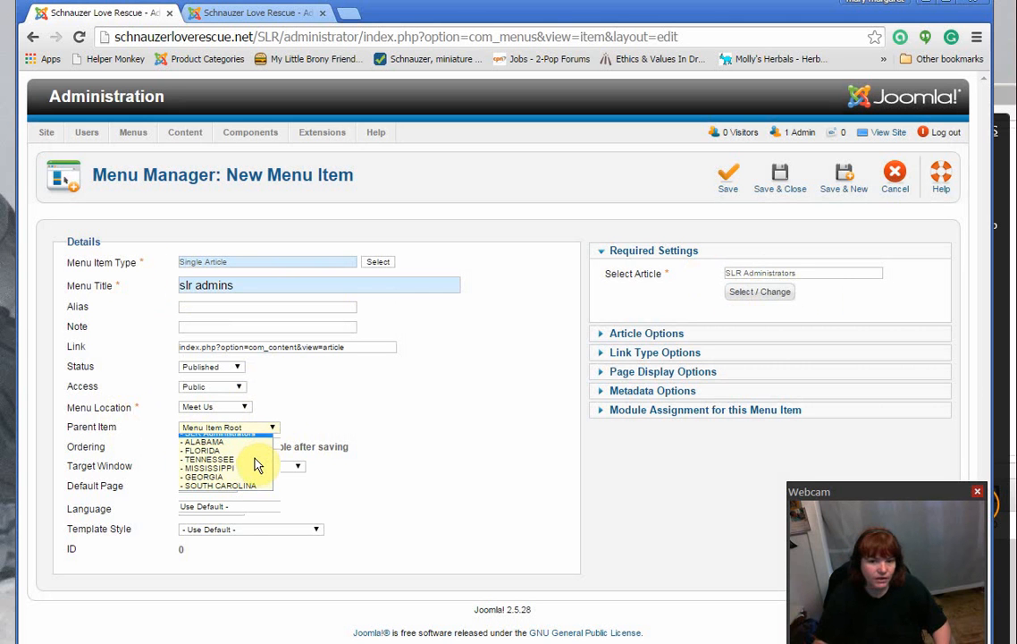
left_click(208, 445)
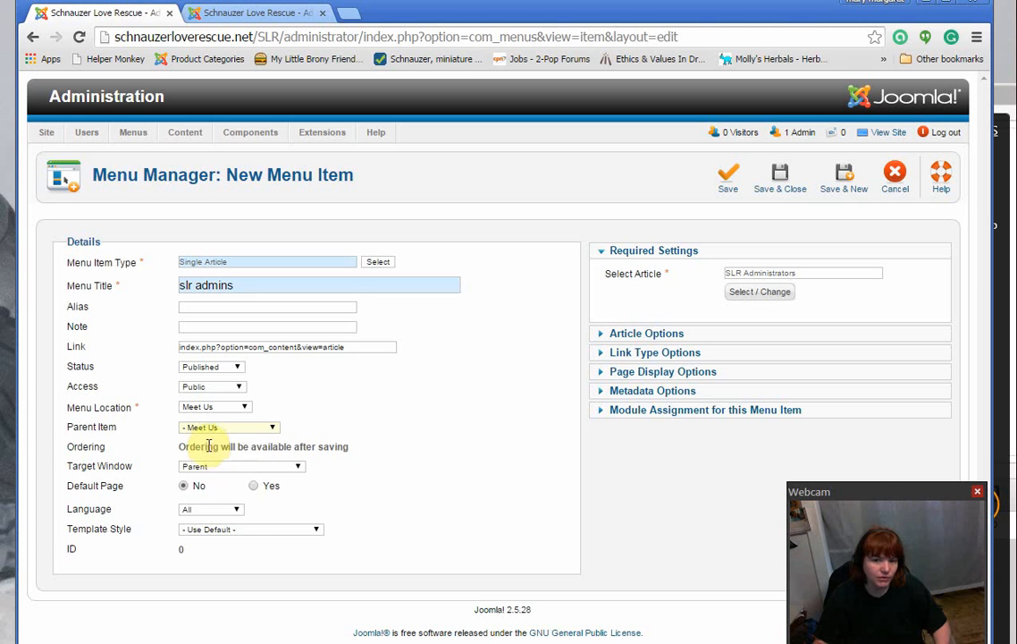
left_click(270, 428)
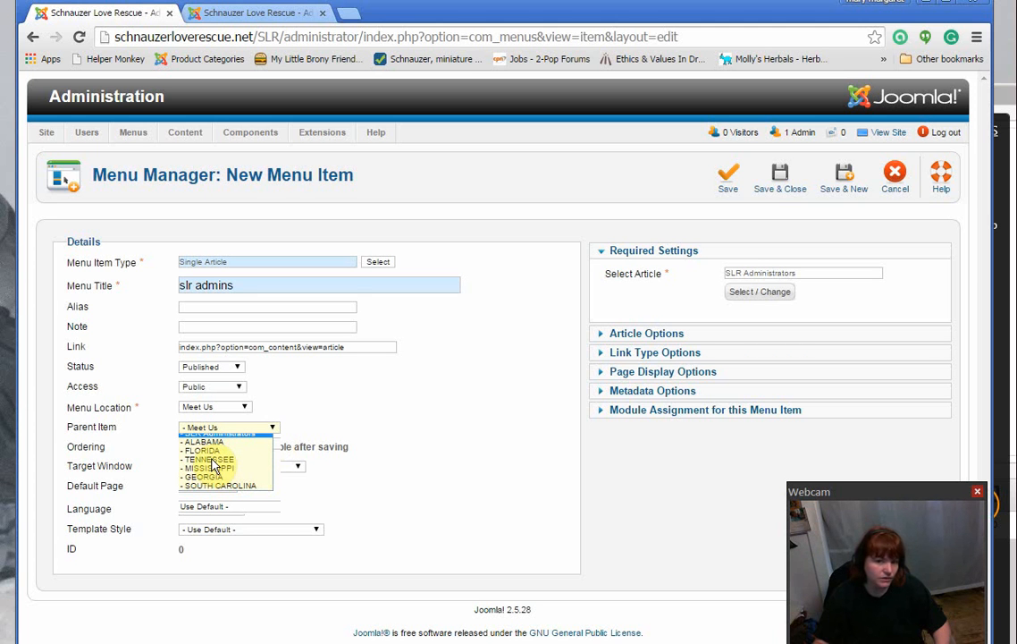
left_click(217, 434)
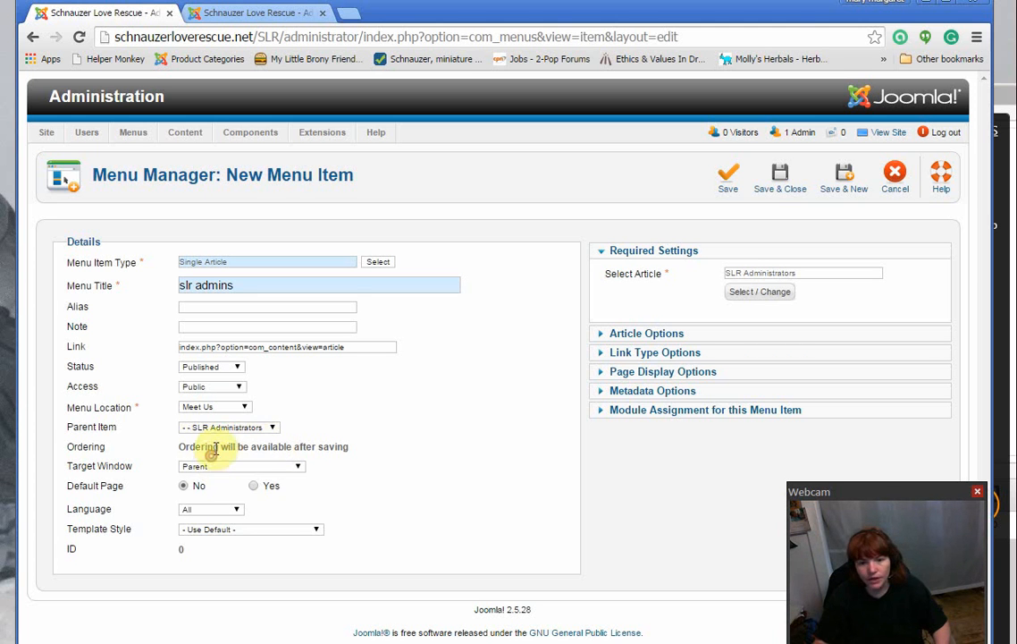
left_click(216, 430)
scroll(217, 432, "up", 2)
left_click(202, 436)
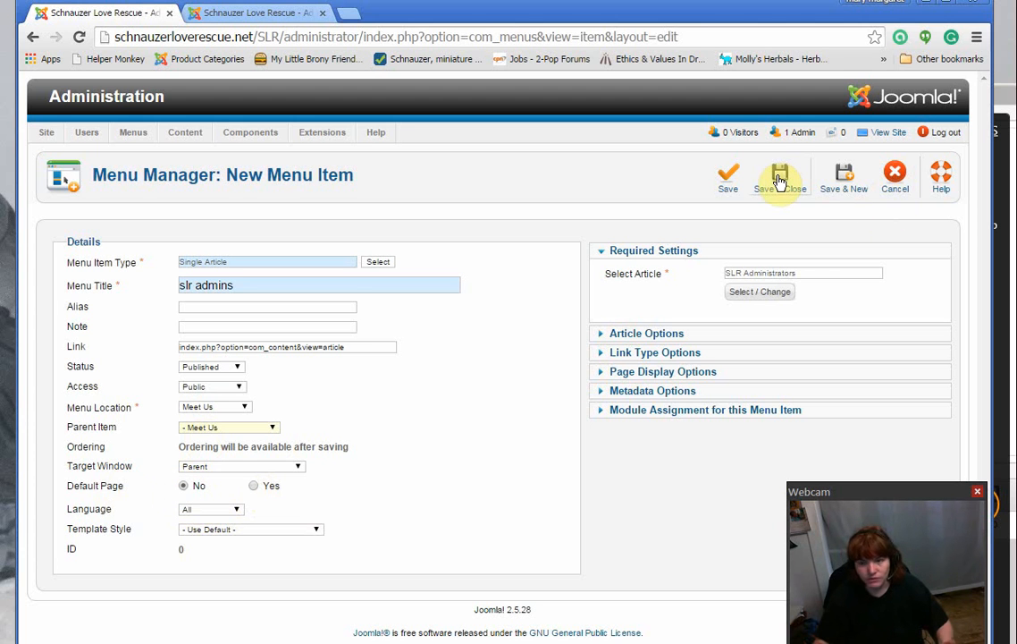
Step: Cancel the new menu item without saving and open the list of menu items in the Meet Us menu
left_click(898, 185)
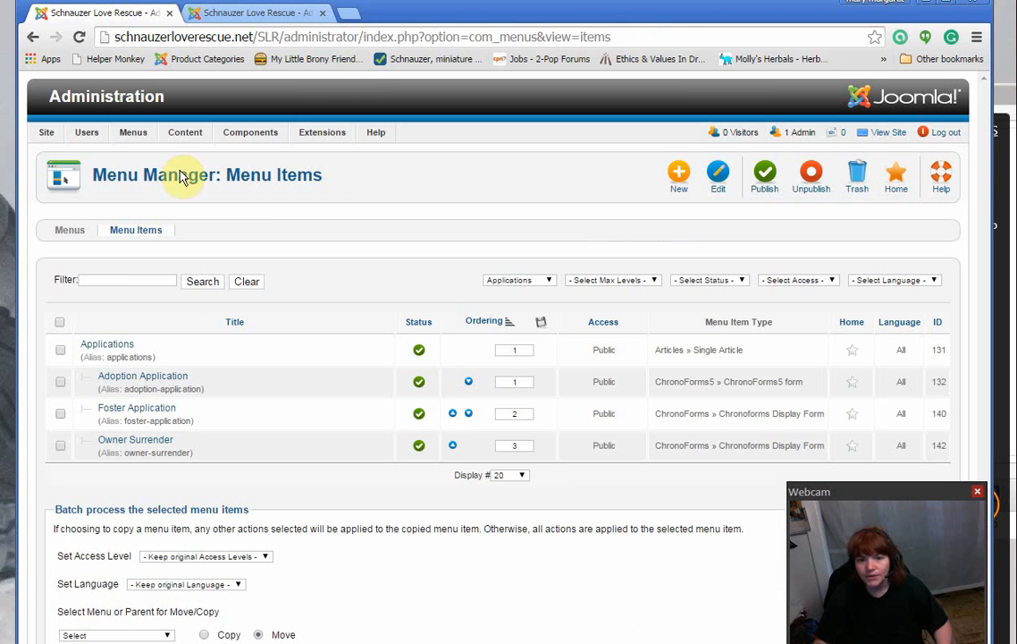
mouse_move(130, 143)
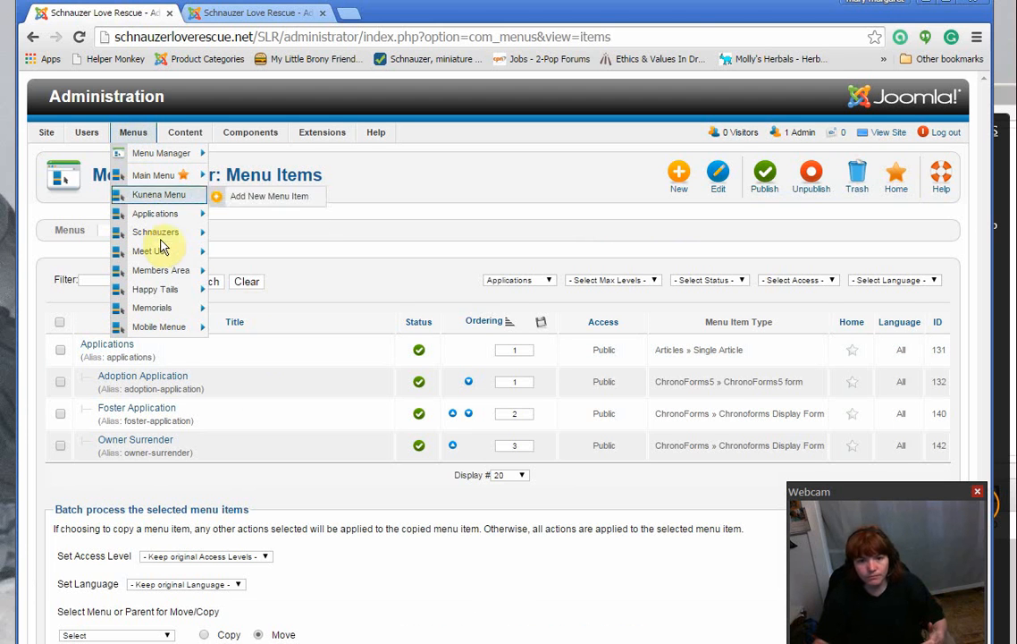
mouse_move(165, 252)
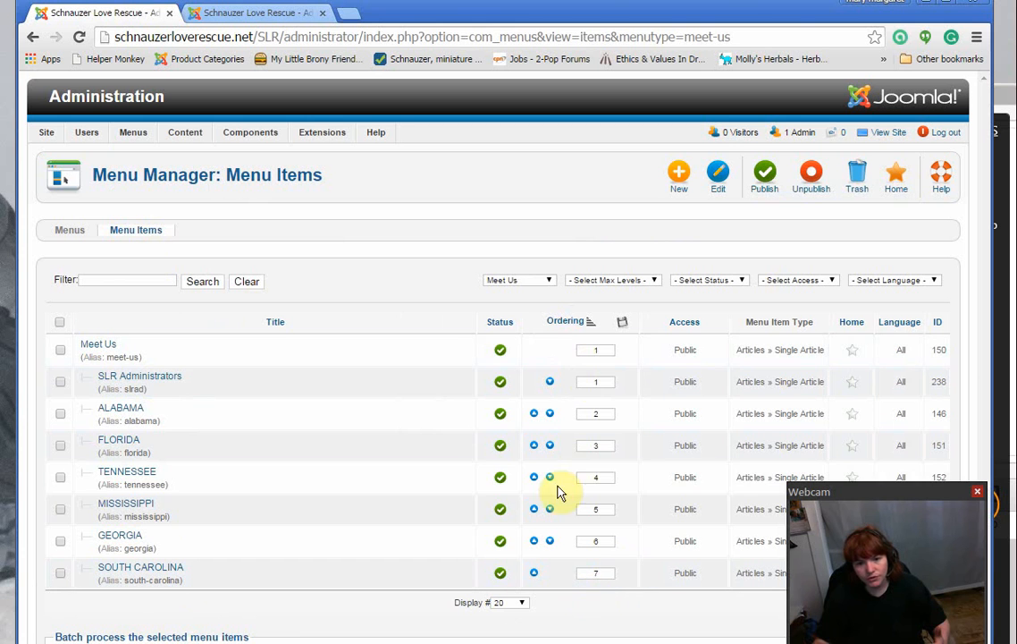
Step: Set the ordering number of the SOUTH CAROLINA item in the Meet Us menu to 0
double_click(592, 573)
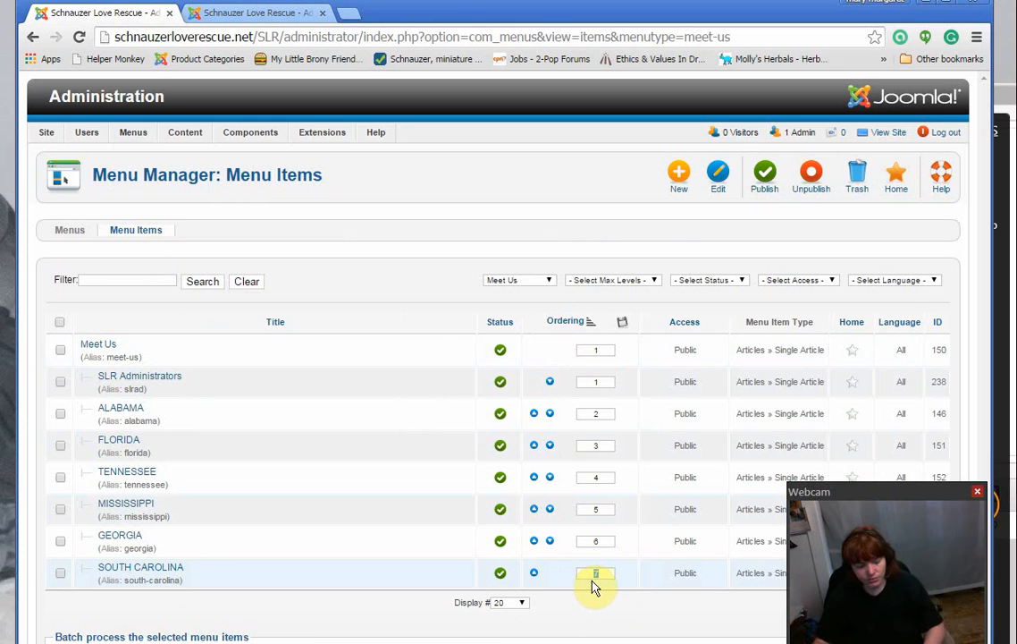
left_click(614, 614)
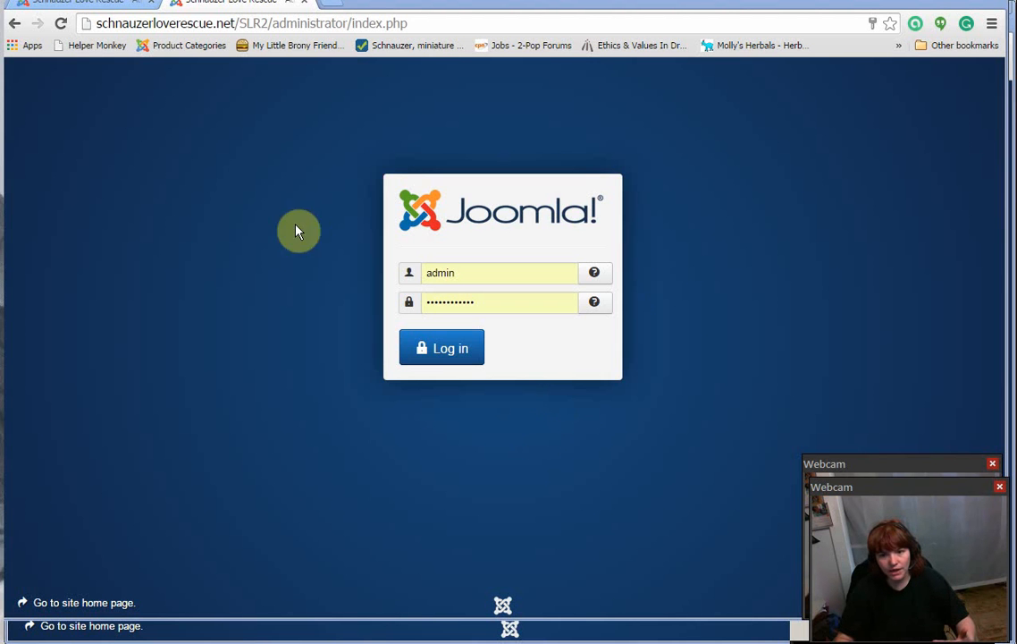
Step: Log in to the SLR2 administrator site with the prefilled credentials and look over its control panel, including the recently added articles
left_click(417, 339)
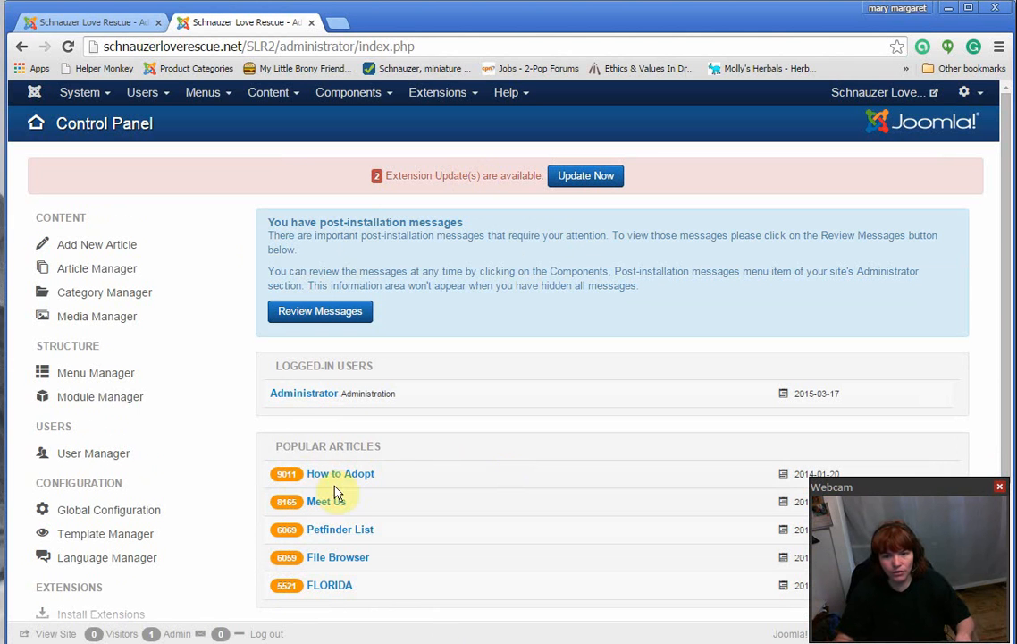
scroll(293, 503, "down", 3)
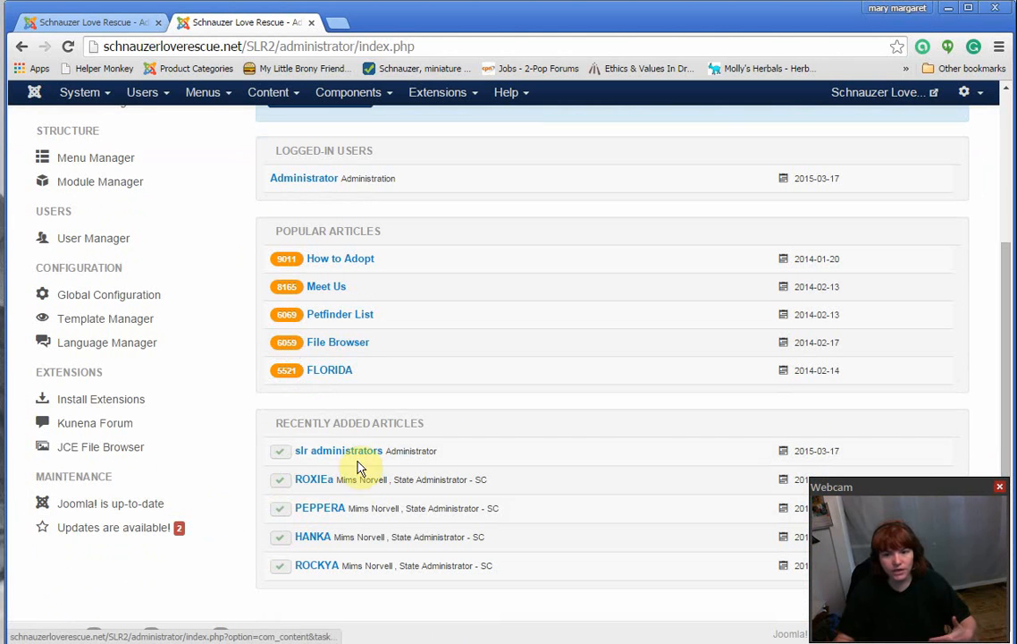
scroll(339, 541, "up", 3)
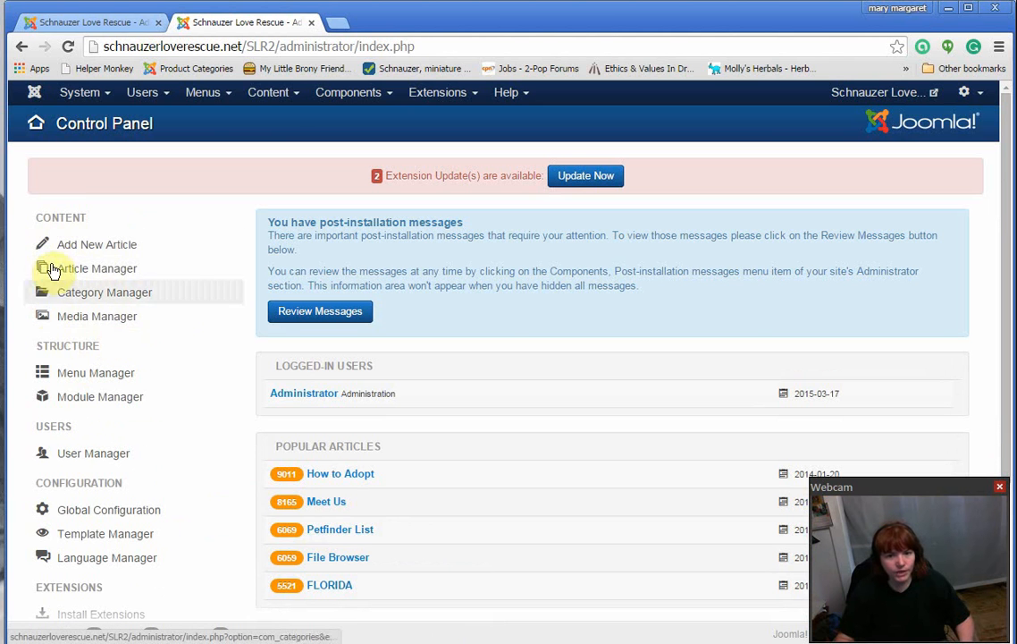
Step: Compare the older SLR site's administration menus with the SLR2 control panel
left_click(87, 25)
mouse_move(77, 152)
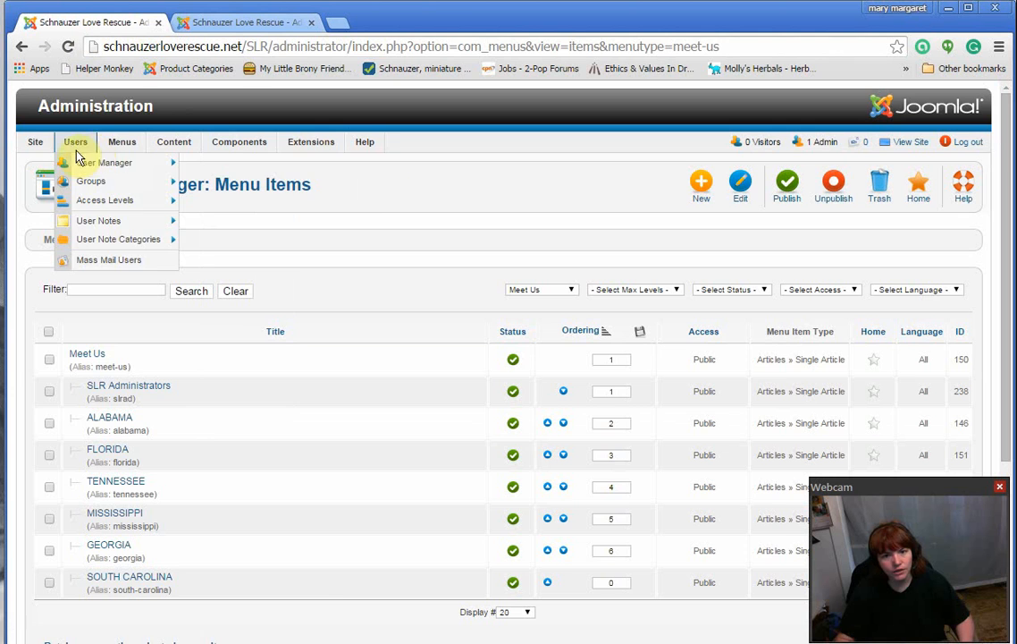
left_click(249, 23)
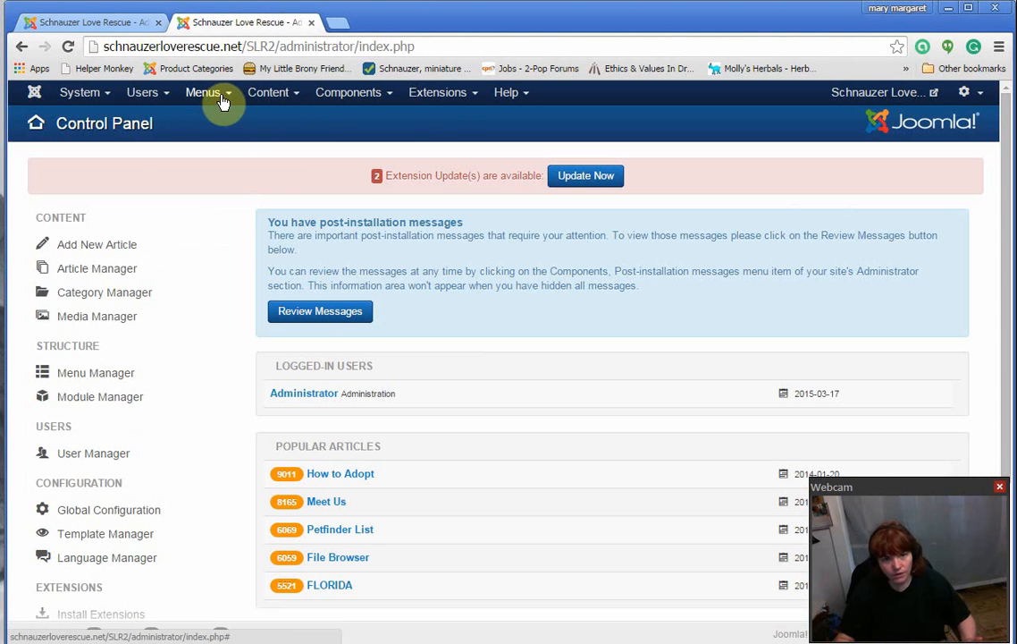
Step: Start a new article on the SLR2 site and place the cursor in its empty body text
left_click(283, 100)
mouse_move(298, 124)
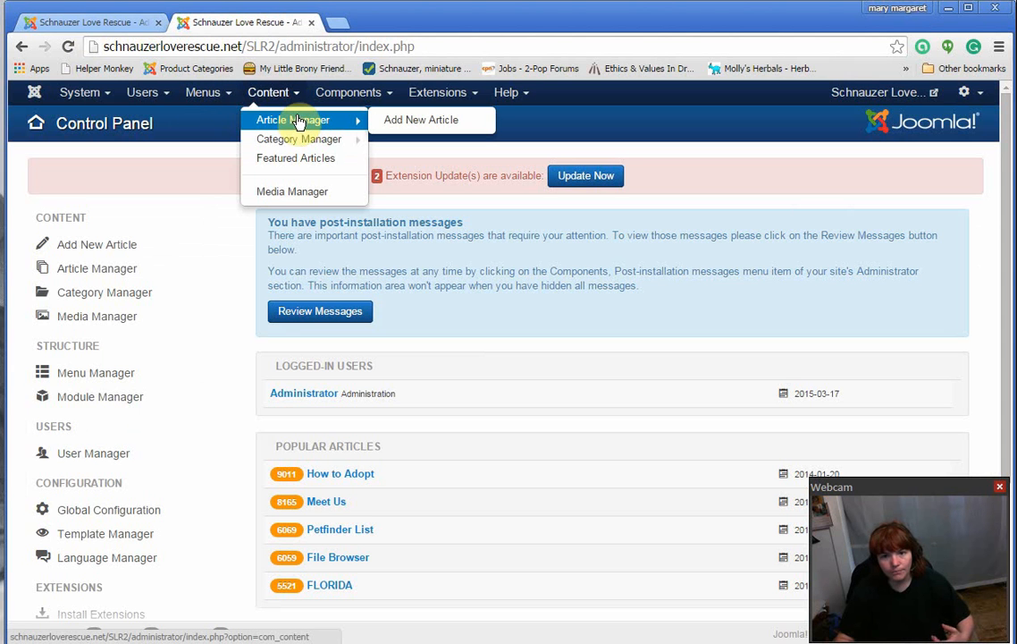
left_click(396, 122)
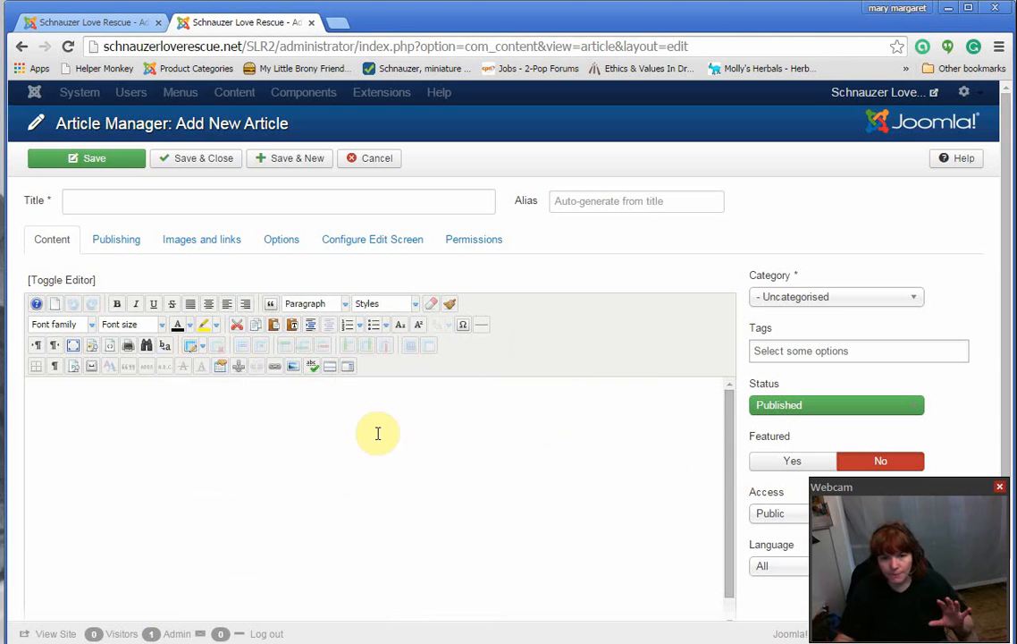
left_click_drag(947, 495, 127, 500)
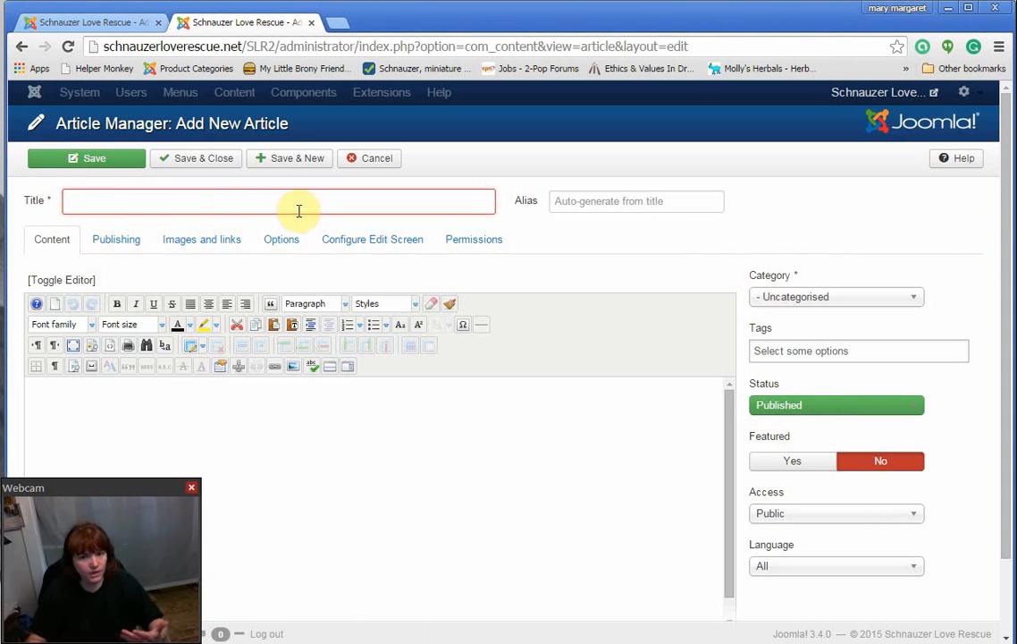
left_click(150, 408)
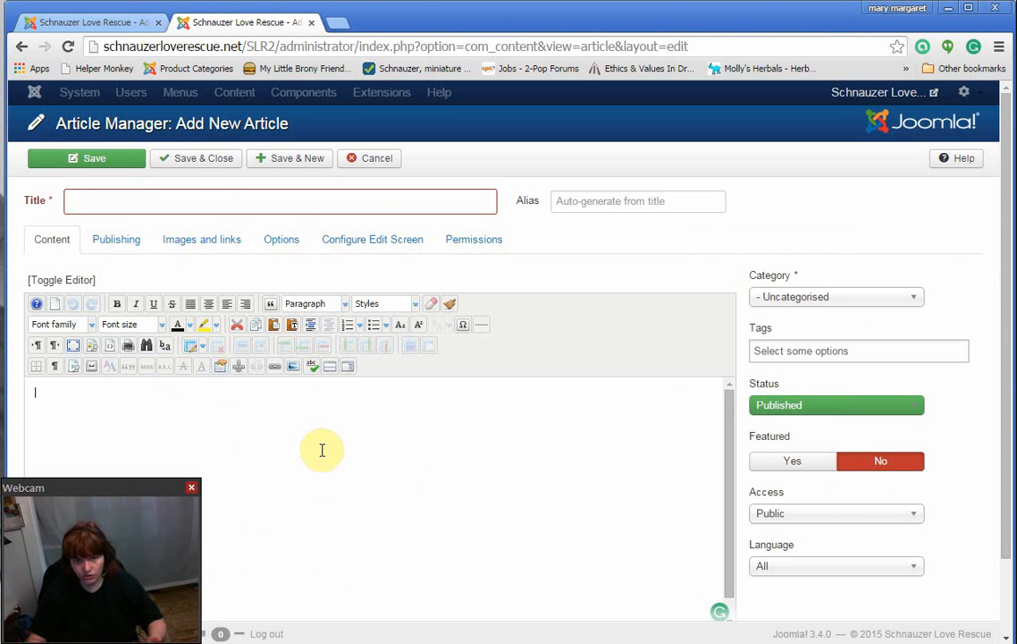
Step: Set the new article's category to Meet Us and add the tags meetus and staff
left_click(775, 301)
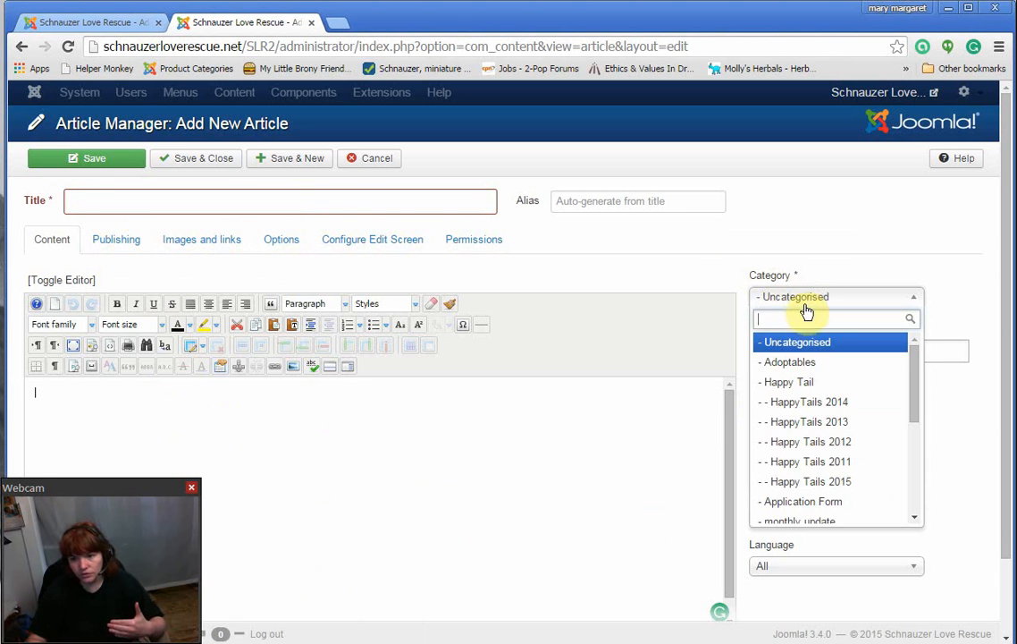
scroll(839, 470, "down", 3)
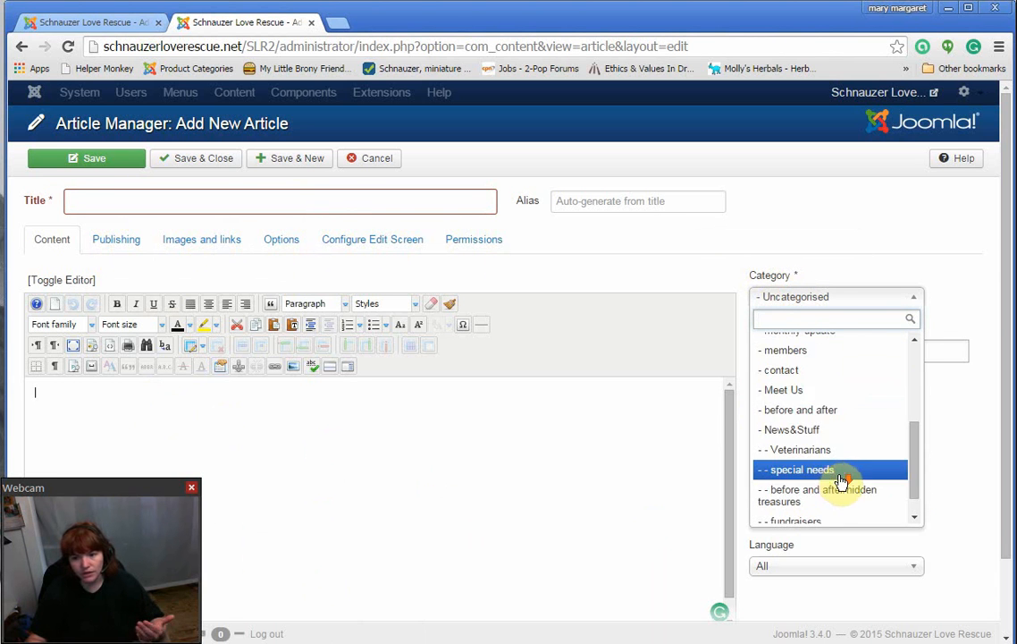
left_click(800, 393)
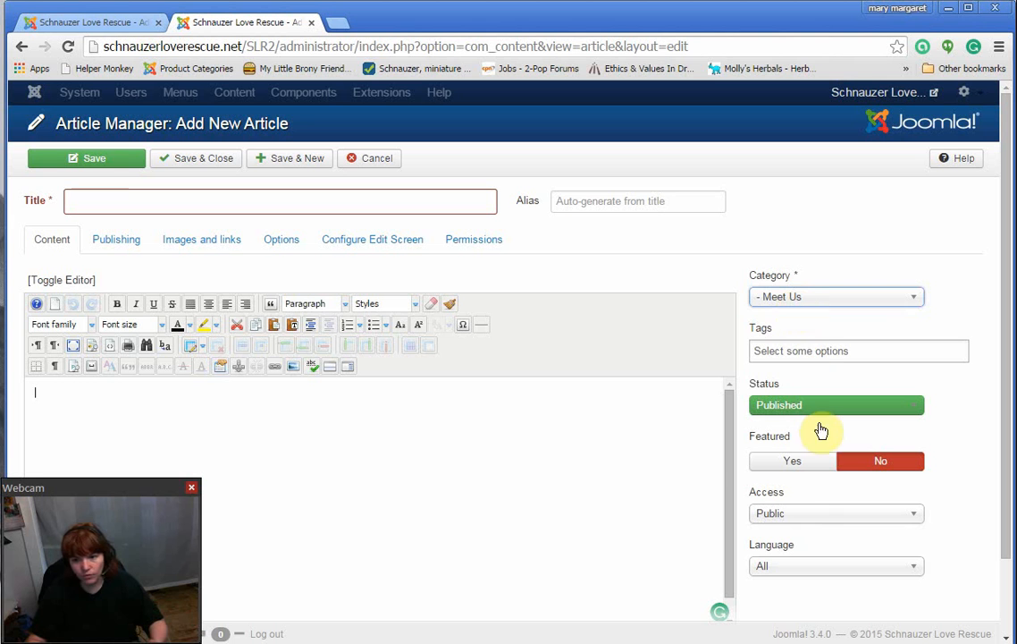
left_click(757, 349)
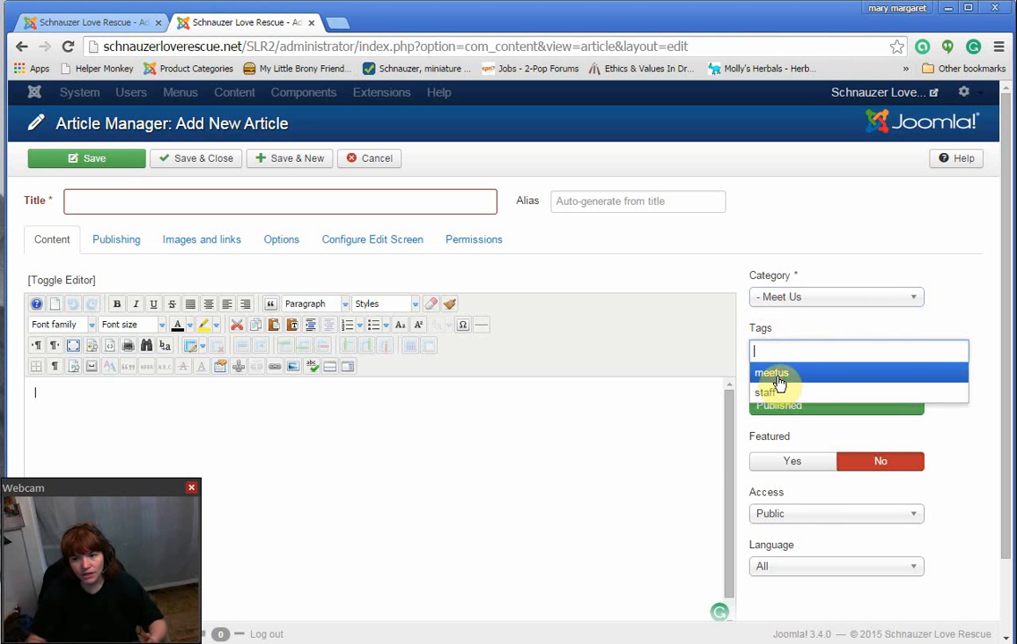
left_click(774, 372)
left_click(816, 352)
left_click(779, 393)
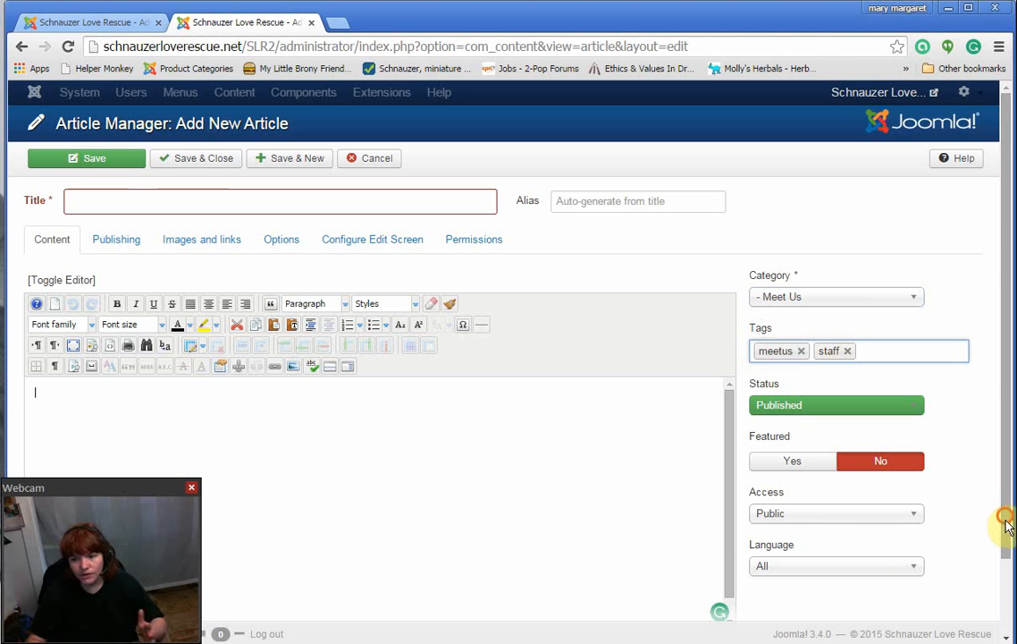
left_click_drag(1006, 526, 999, 471)
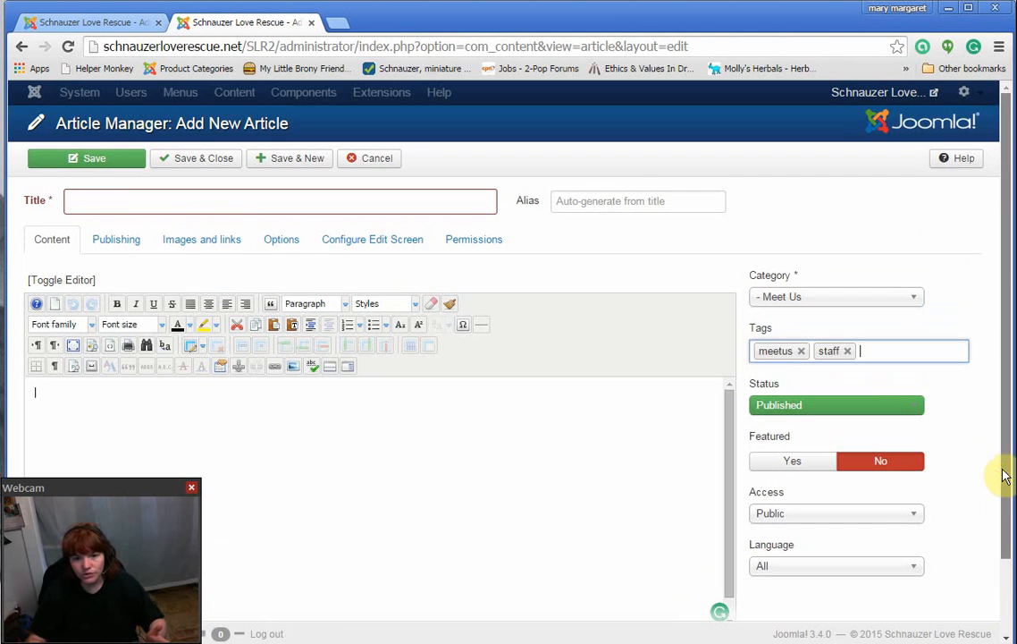
Step: Examine the new article's publishing, images and links, and display option settings, including the choices for Show Title
left_click(131, 236)
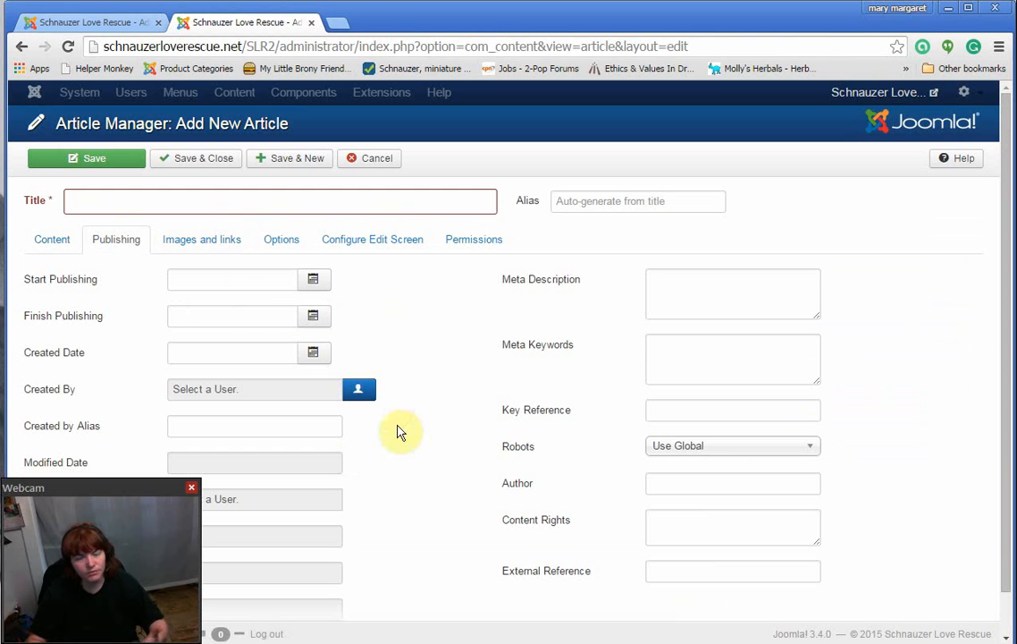
left_click(206, 239)
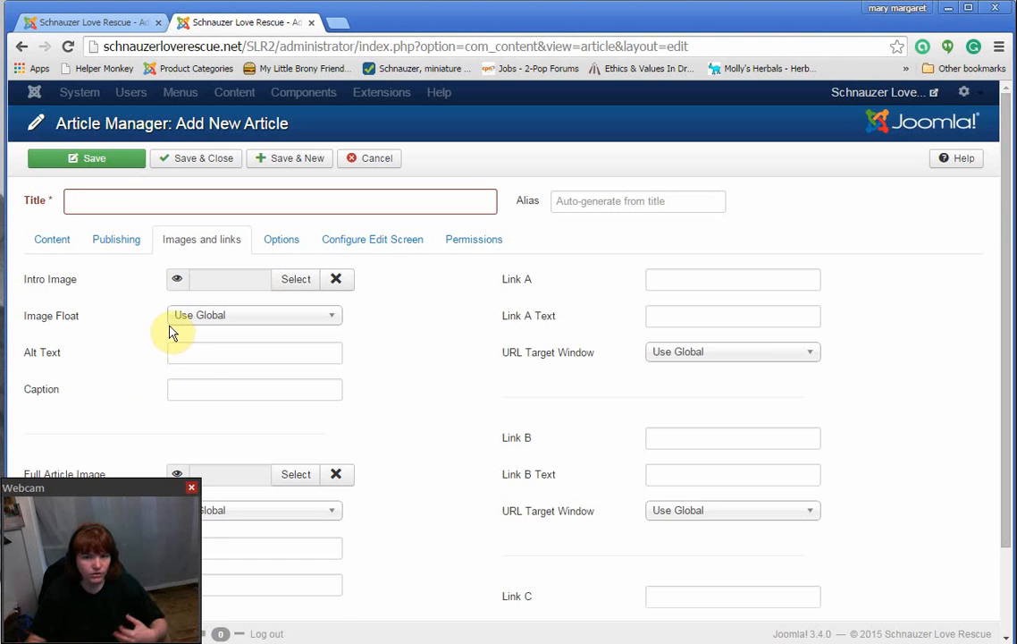
left_click(284, 241)
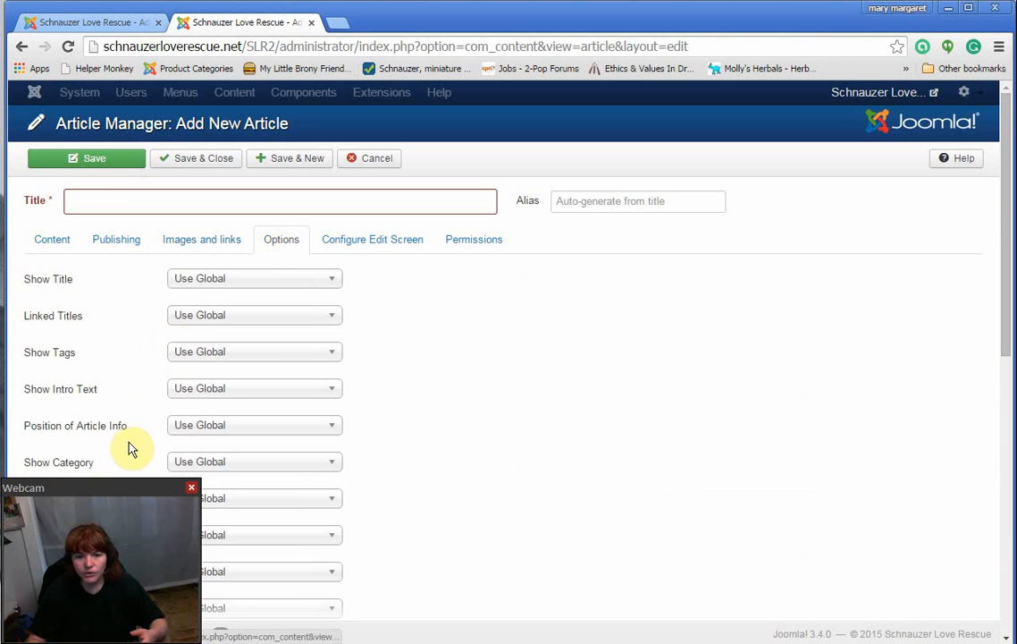
left_click_drag(121, 497, 855, 300)
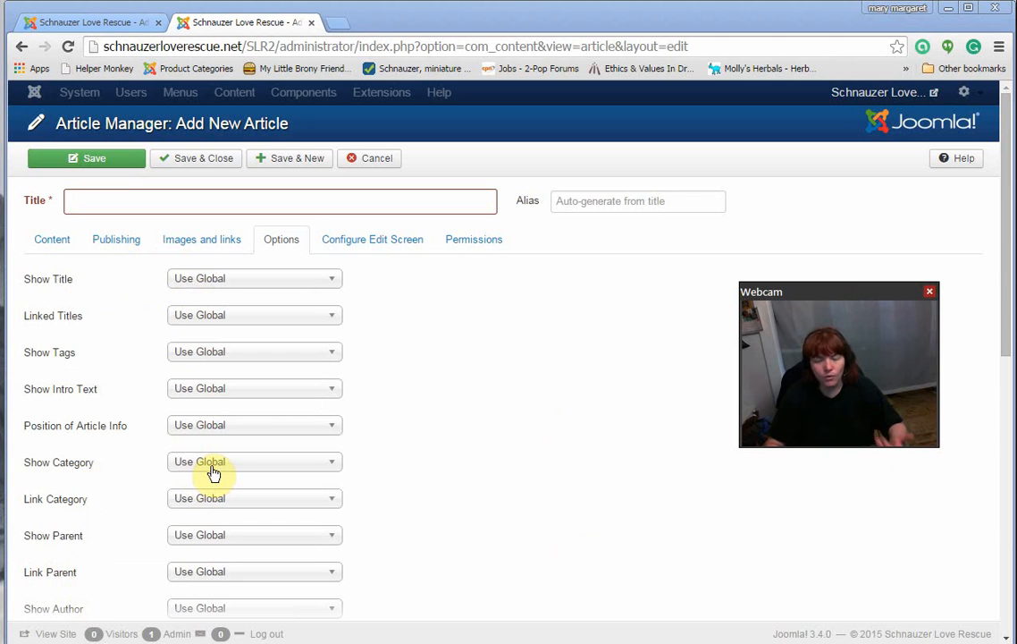
left_click(211, 279)
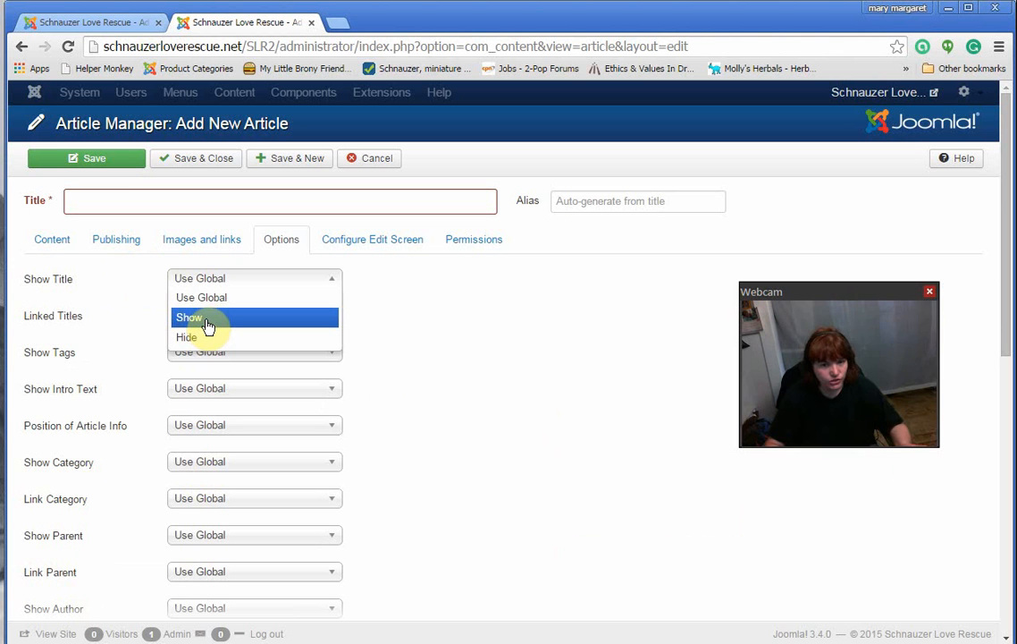
left_click(420, 342)
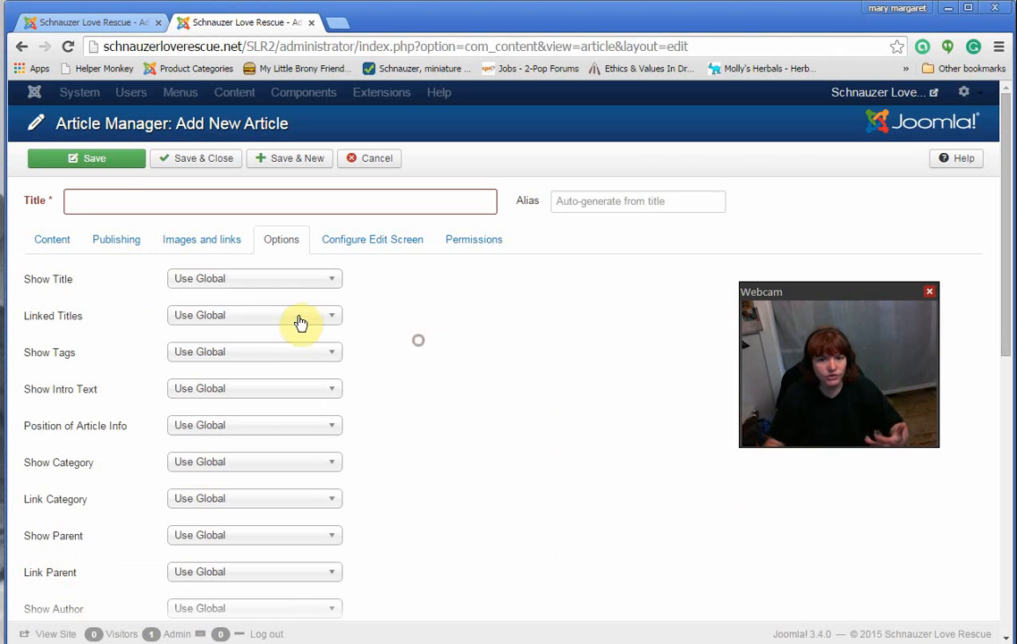
scroll(61, 452, "down", 5)
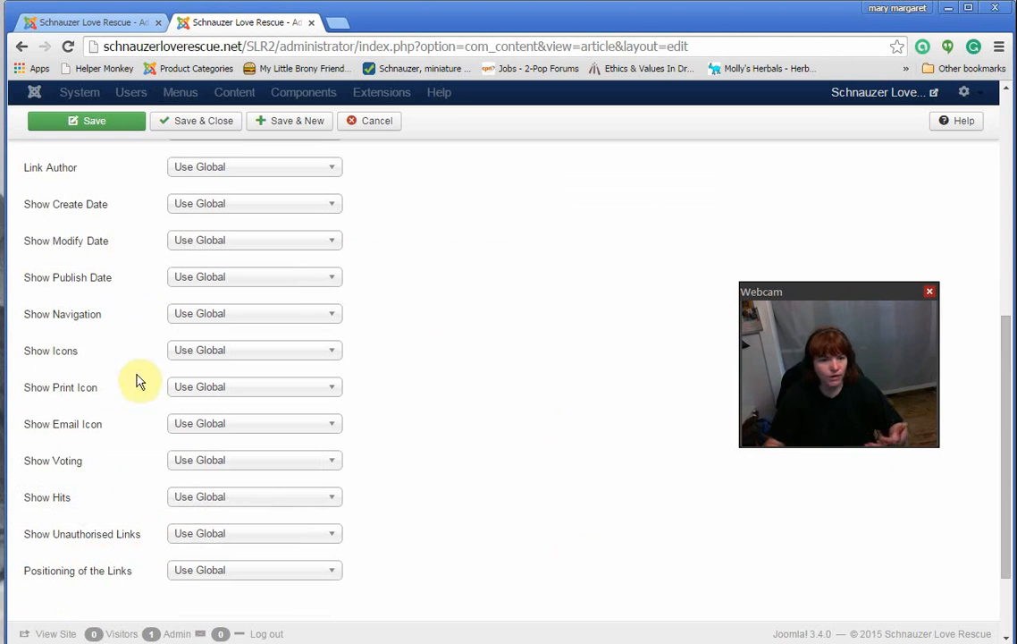
scroll(117, 376, "up", 5)
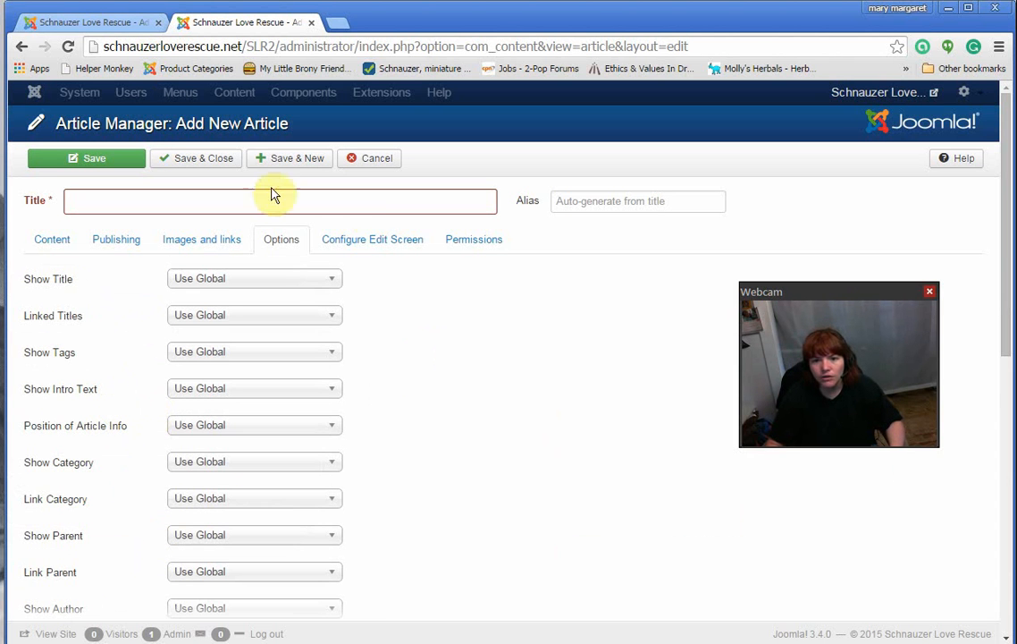
Step: Review the article's edit screen configuration and permissions, and cancel the new article without saving
left_click(379, 243)
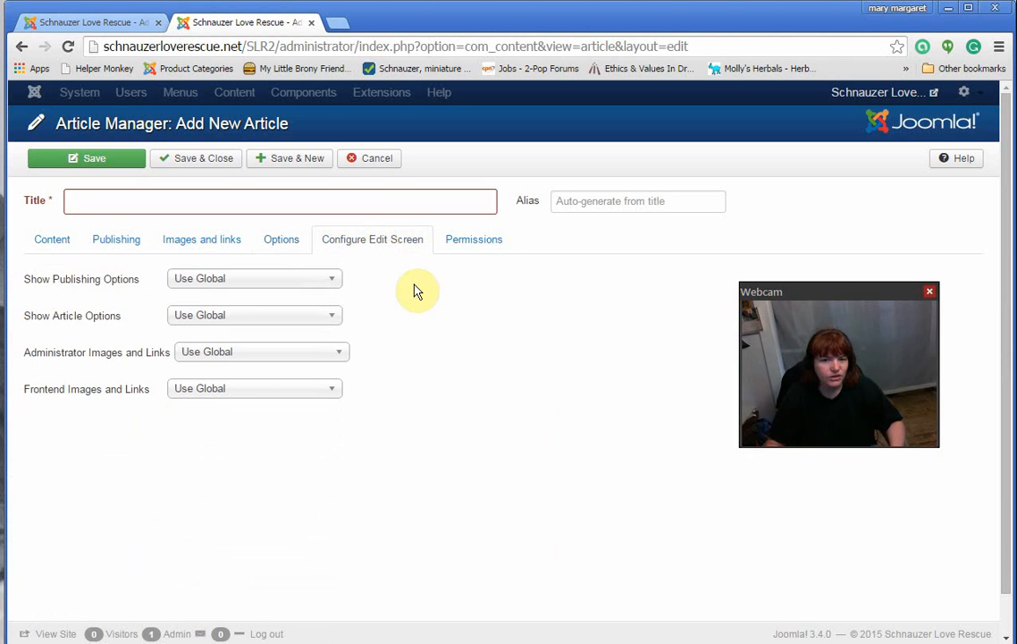
left_click(460, 247)
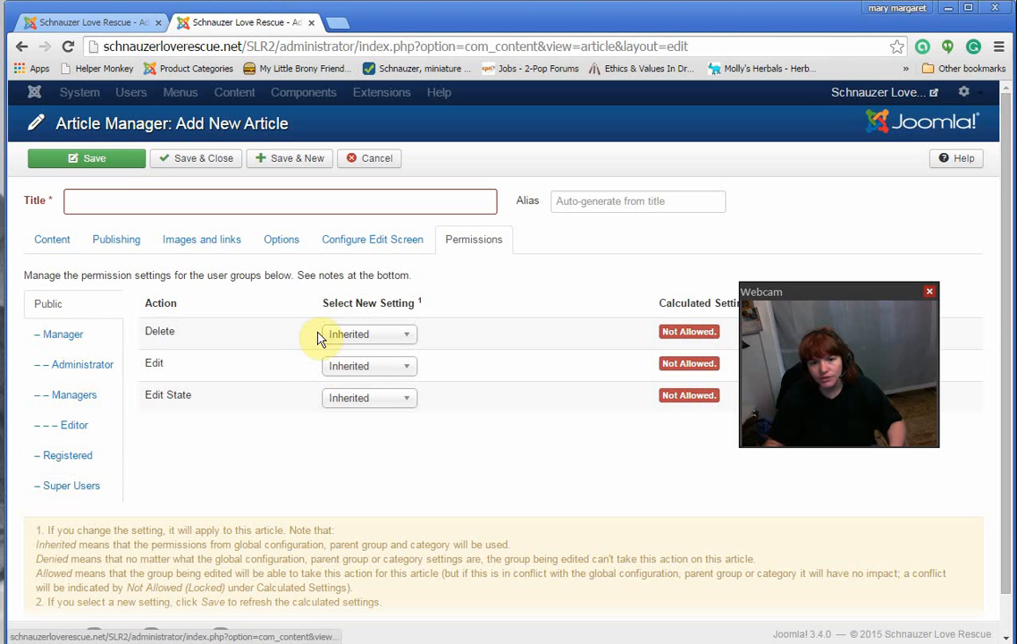
left_click(50, 242)
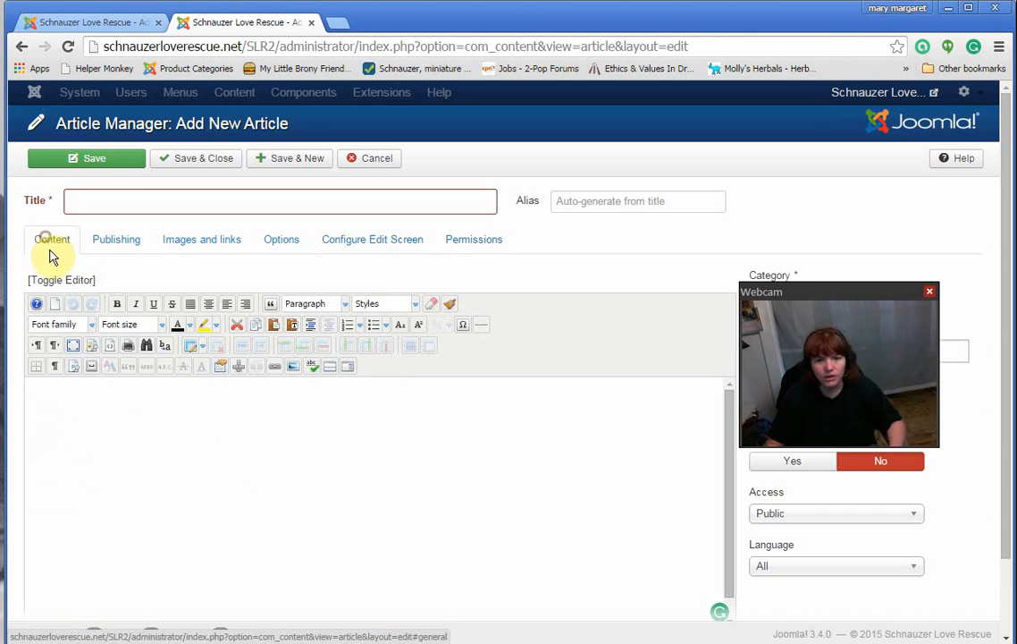
left_click(357, 161)
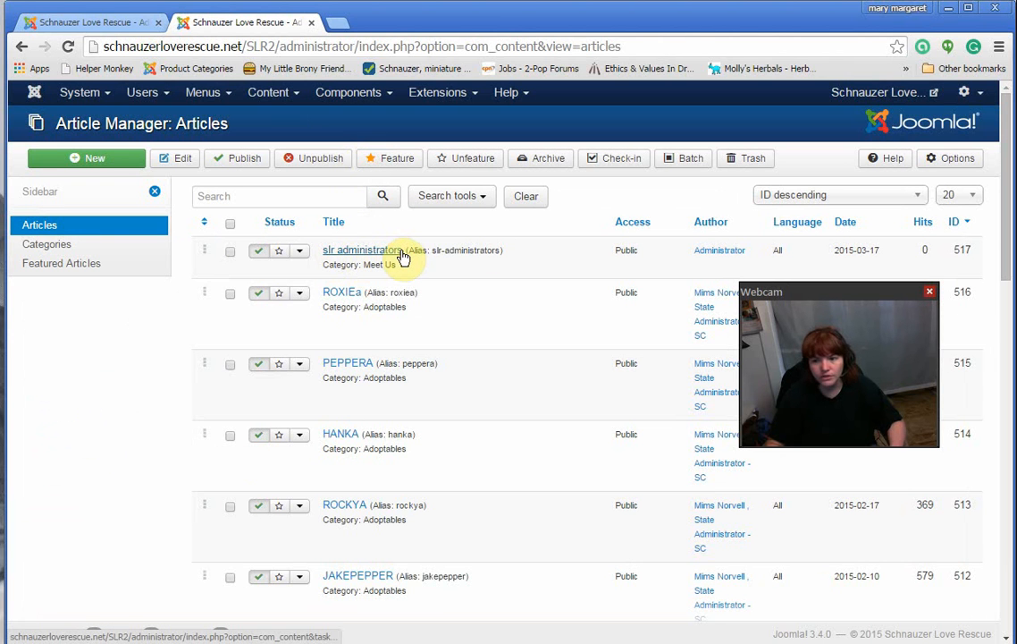
Step: Start a new menu item in the Meet Us menu and set its type to Single Article
left_click(202, 97)
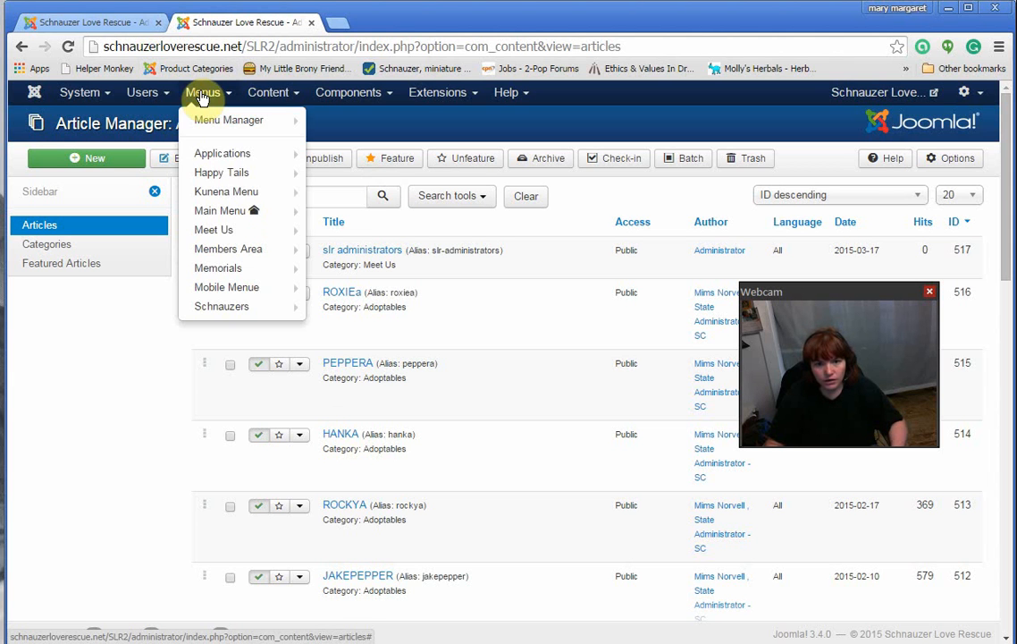
mouse_move(225, 215)
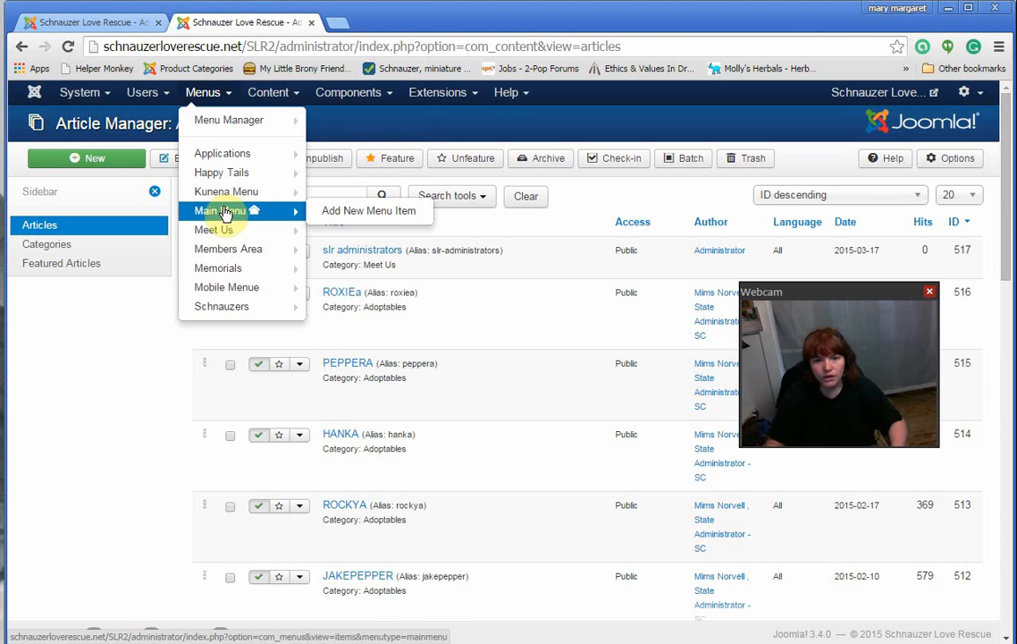
mouse_move(220, 237)
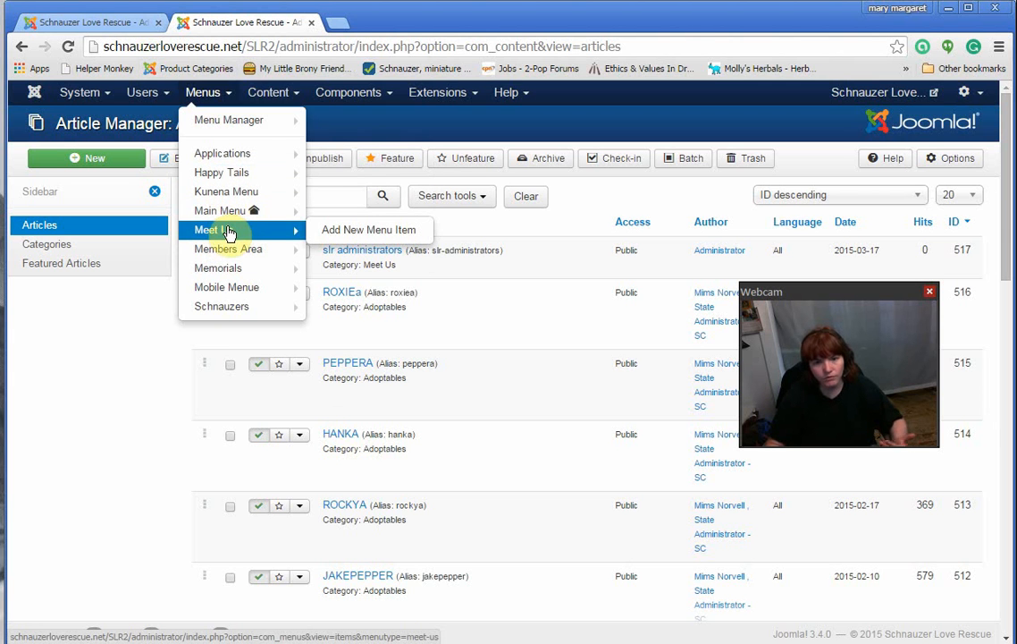
left_click(353, 230)
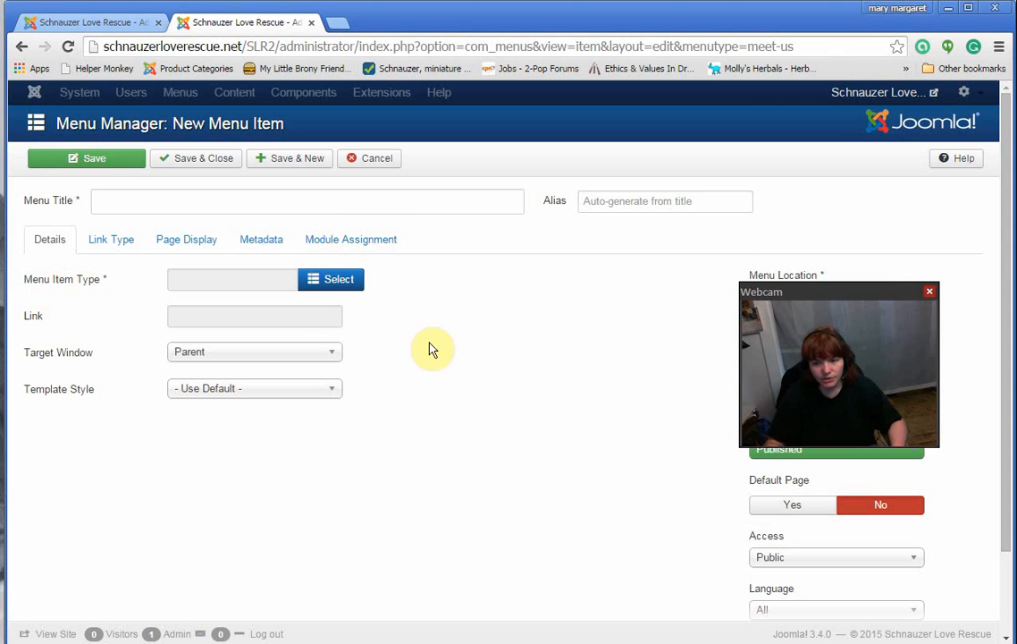
left_click_drag(891, 292, 175, 459)
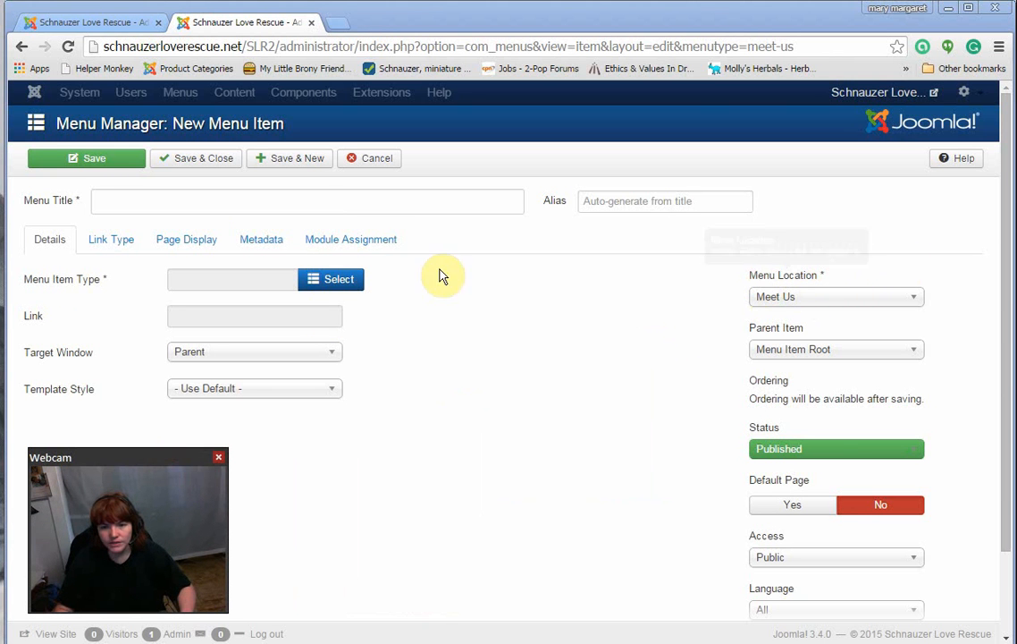
left_click(318, 282)
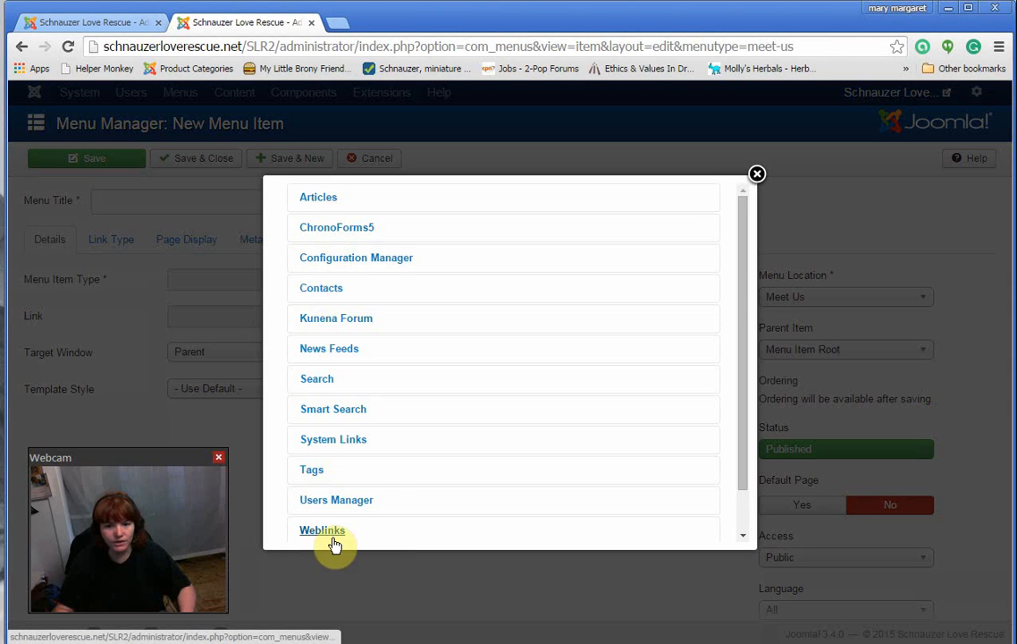
left_click(327, 199)
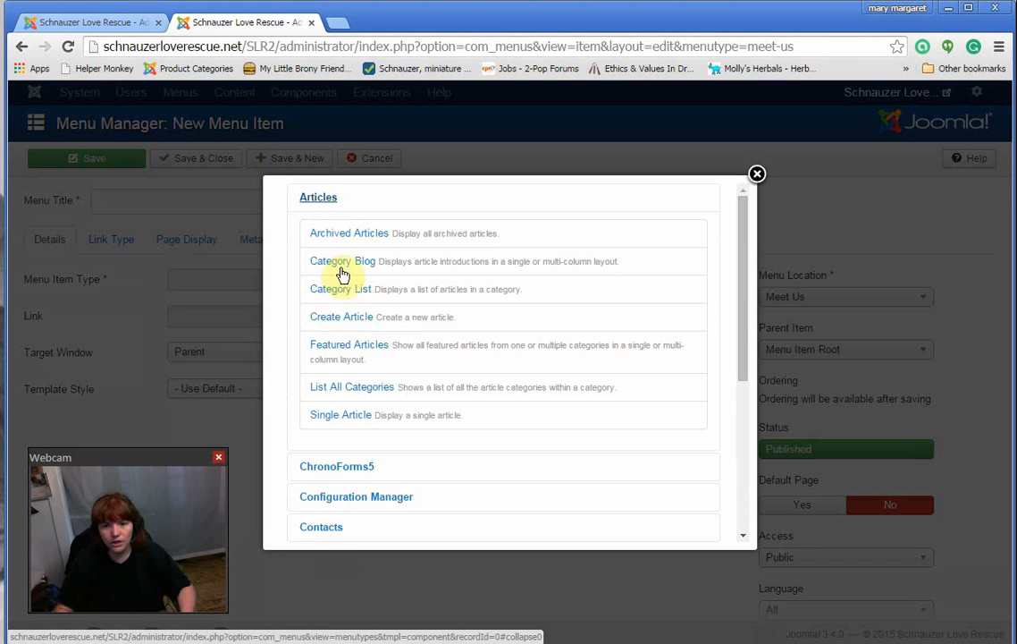
left_click(355, 418)
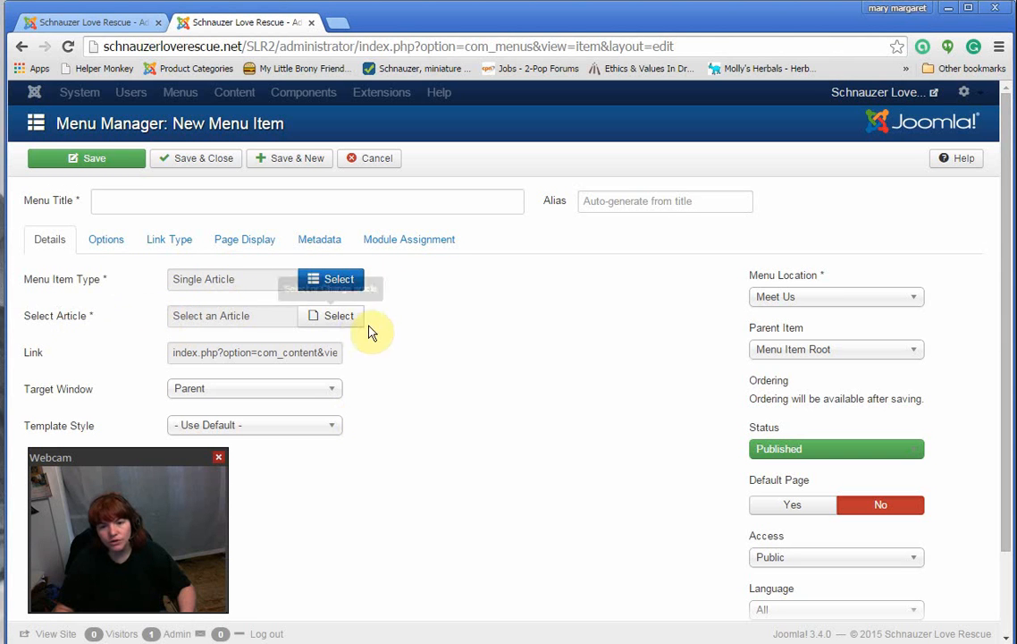
Step: Link the new menu item to the slr administrators article and set its parent item to Meet Us
left_click(331, 316)
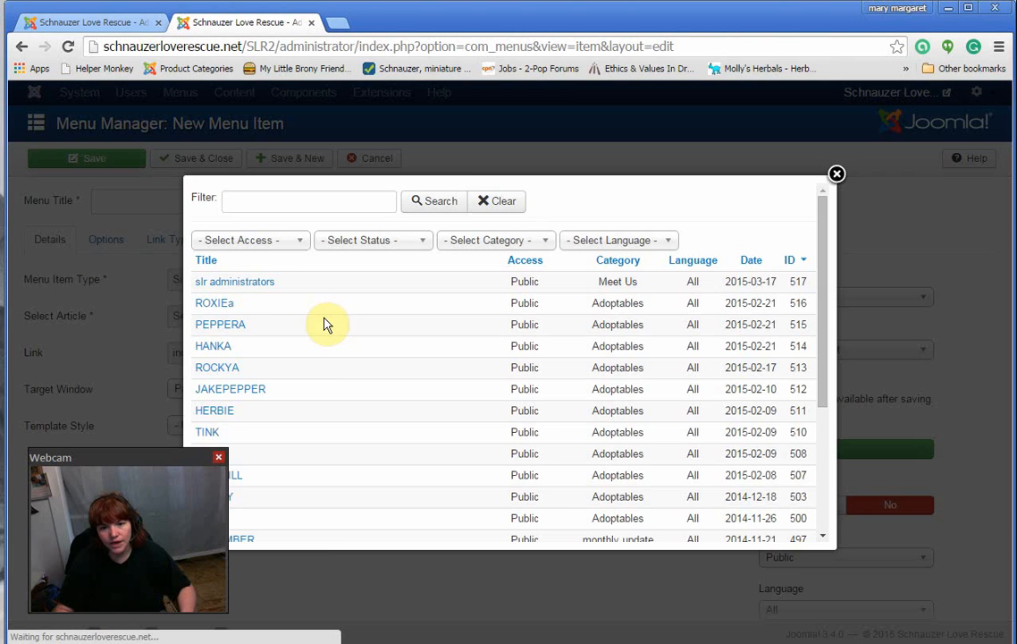
left_click(254, 284)
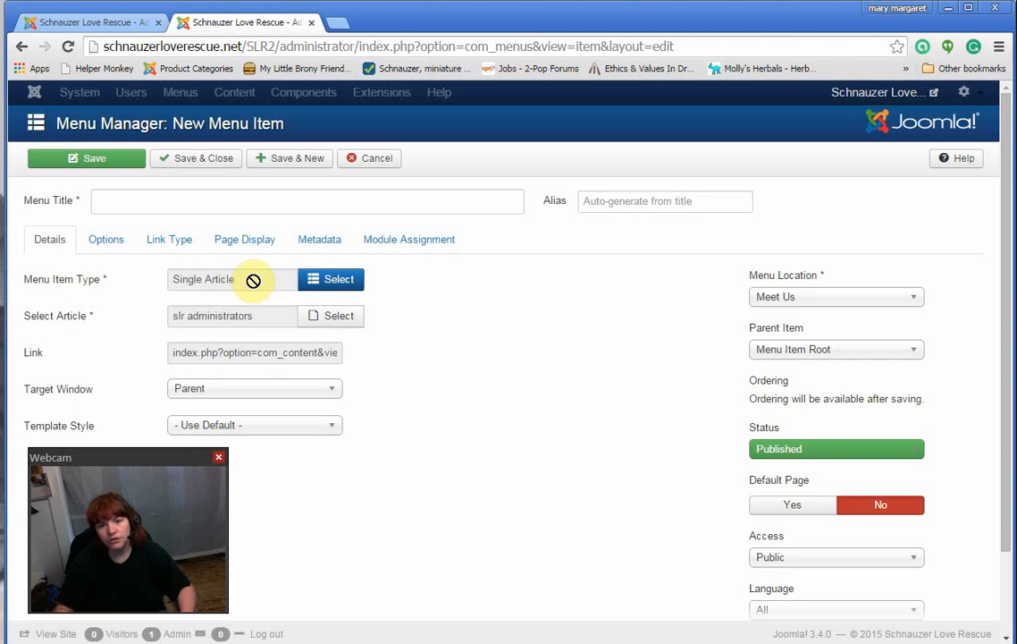
left_click_drag(168, 453, 167, 488)
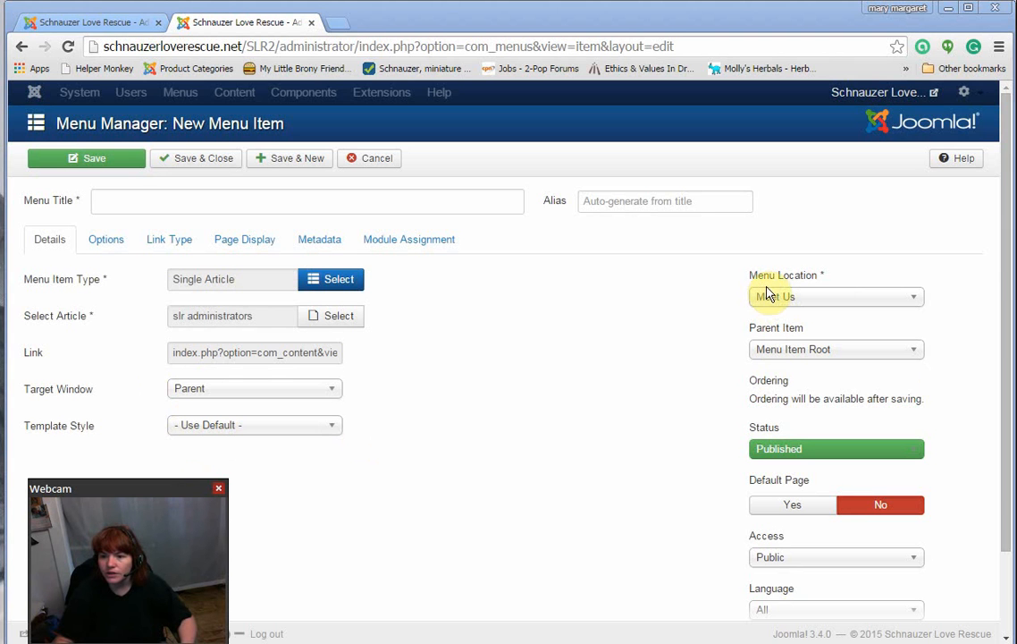
left_click(802, 356)
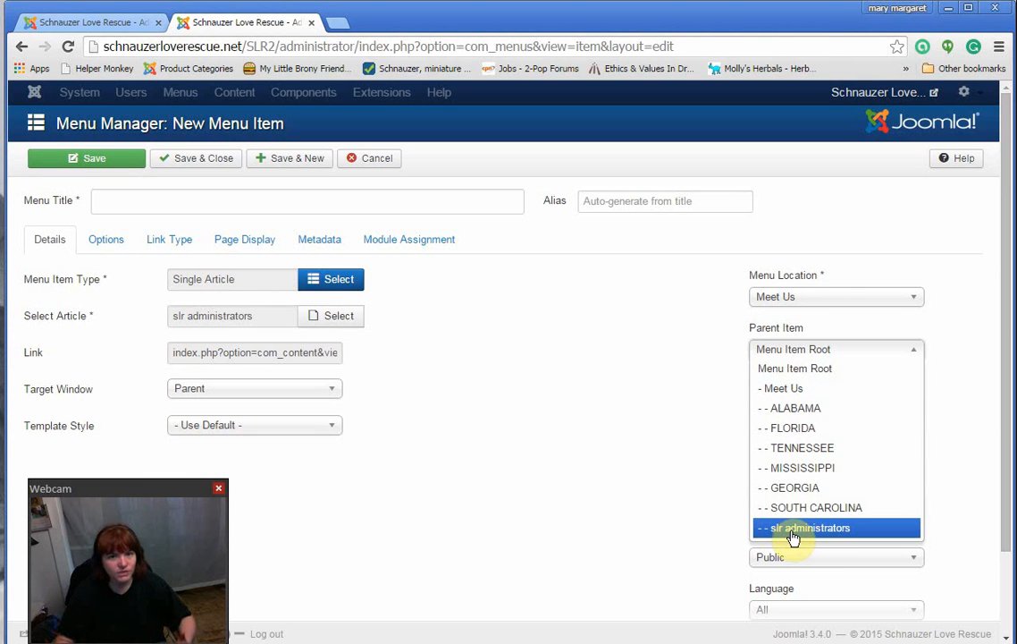
left_click(784, 388)
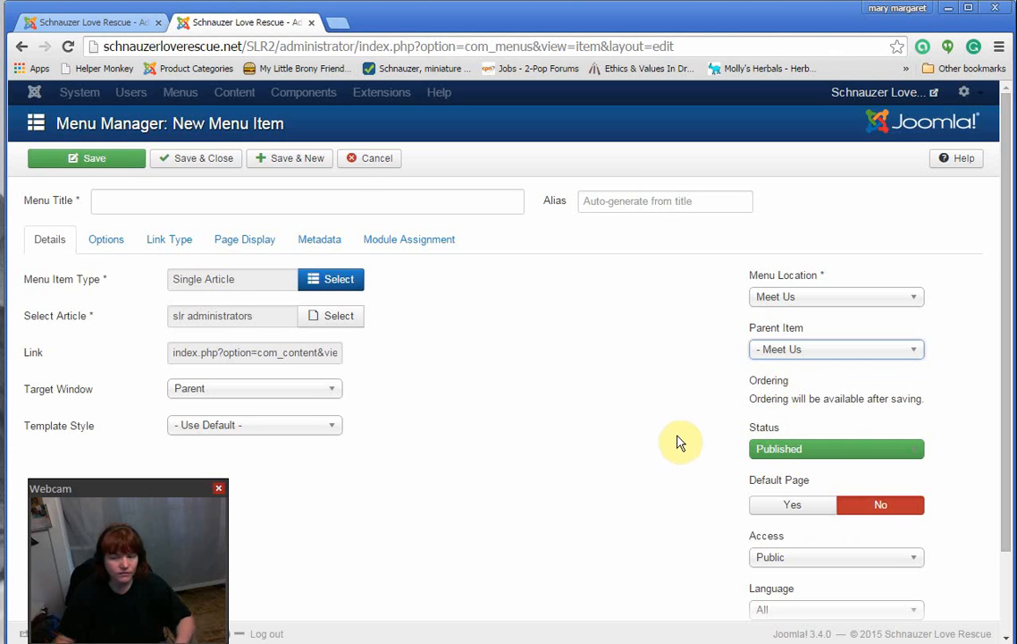
Step: Review the remaining settings and the title field of the new menu item, and cancel it without saving
scroll(679, 487, "down", 1)
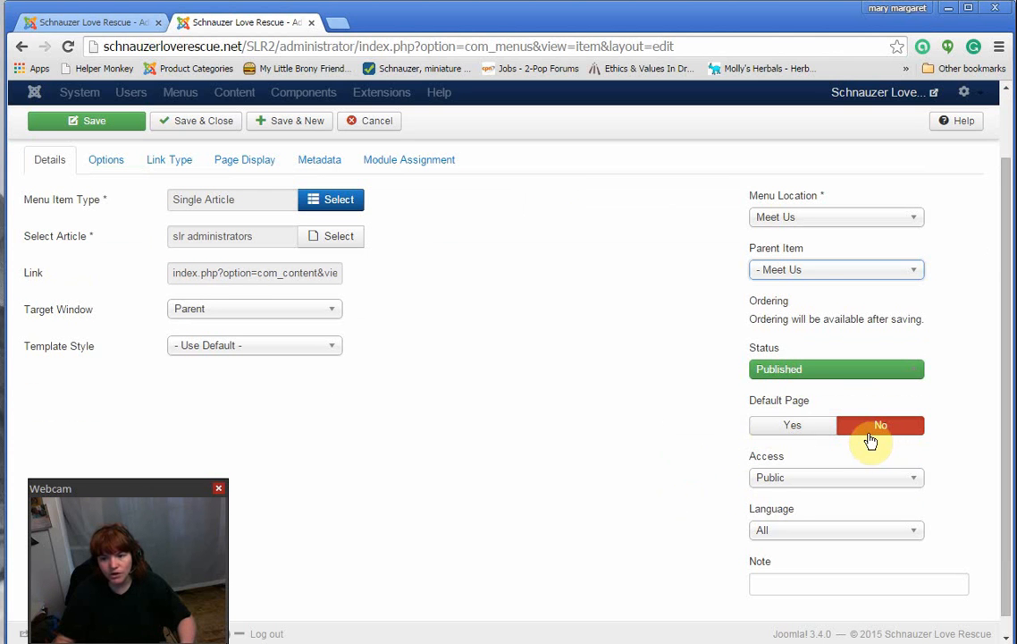
scroll(749, 501, "down", 1)
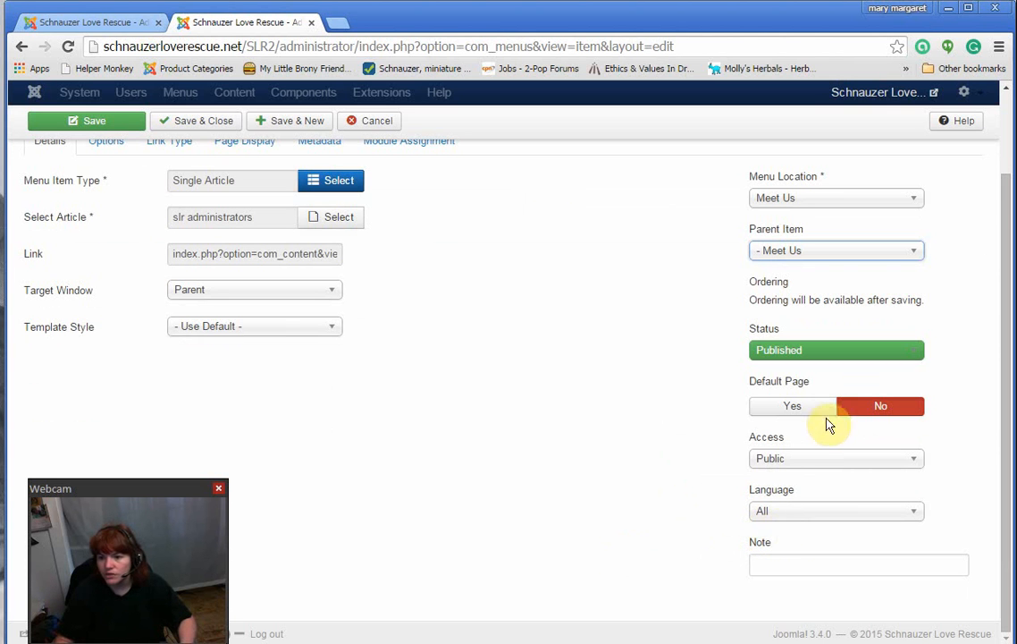
scroll(686, 466, "up", 2)
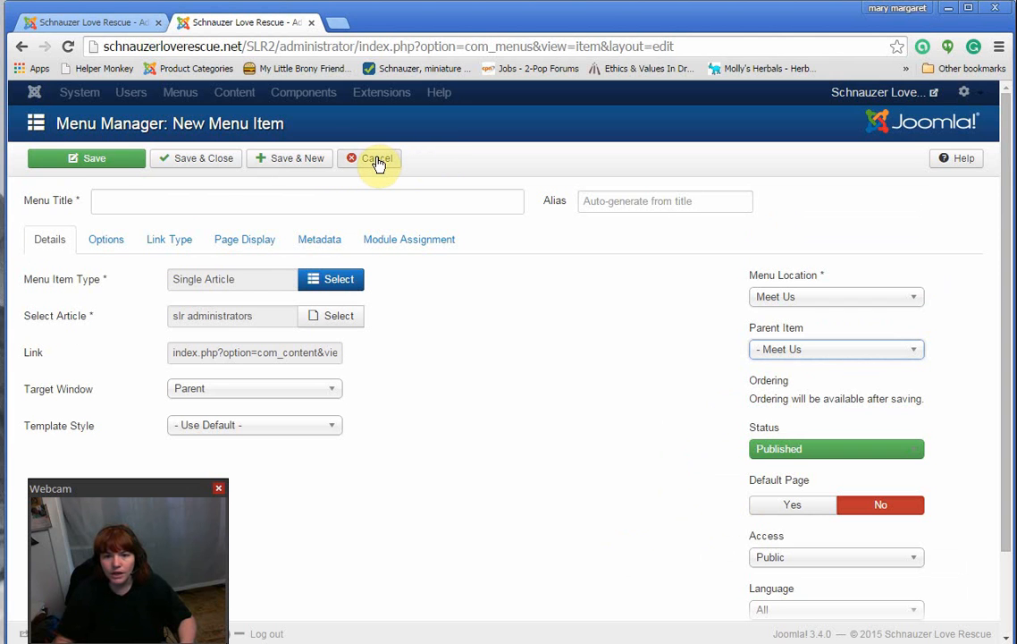
left_click(105, 196)
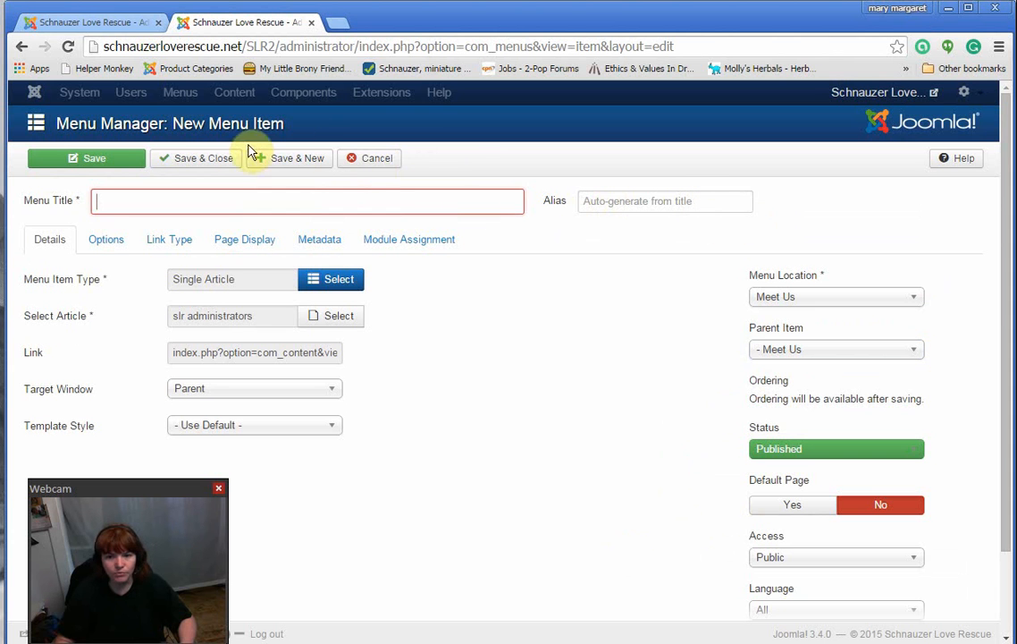
left_click(358, 165)
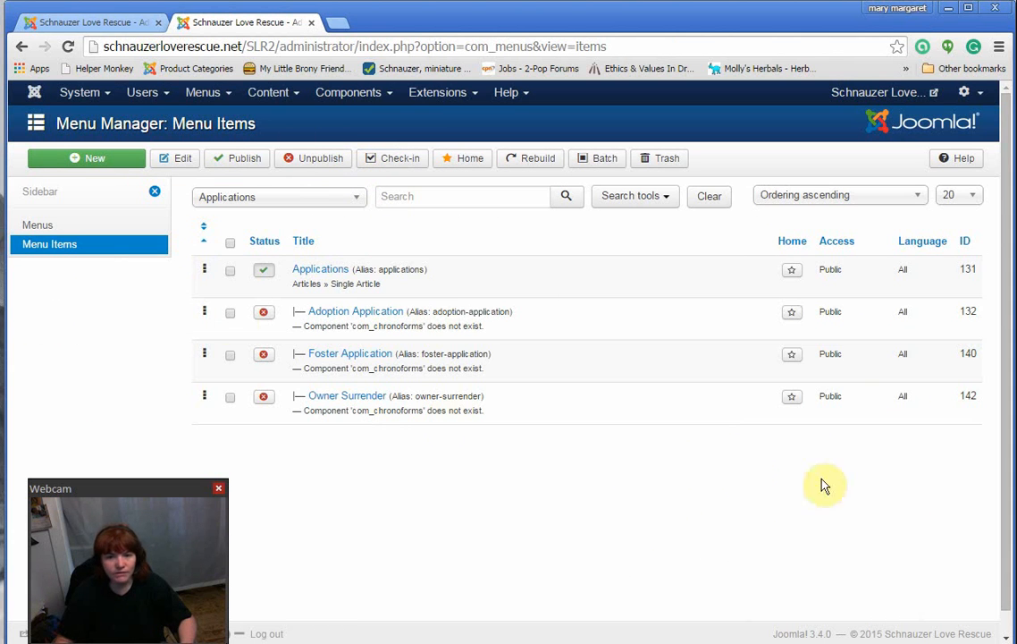
Step: Open the list of menu items in the Meet Us menu
left_click(222, 97)
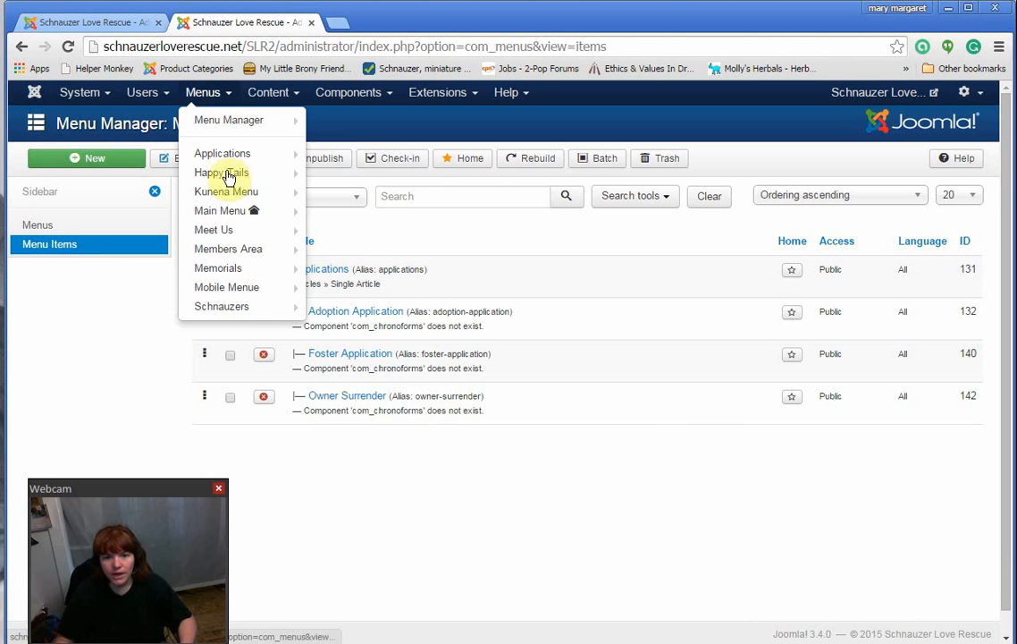
left_click(209, 235)
left_click_drag(136, 488, 72, 437)
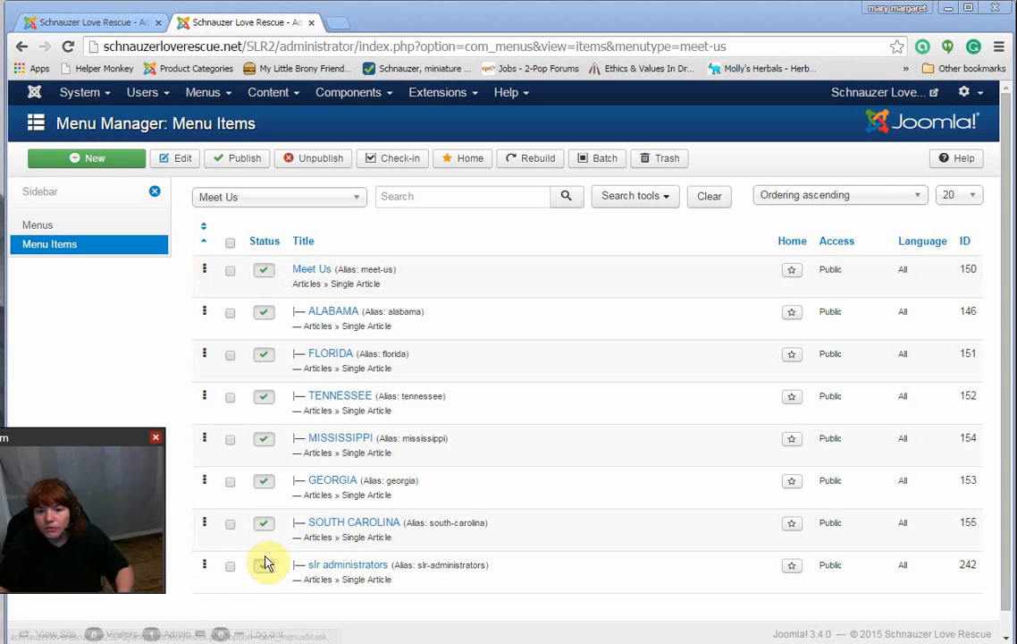
Step: Reorder the slr administrators menu item so that it sits directly above ALABAMA, and deselect it
left_click(229, 567)
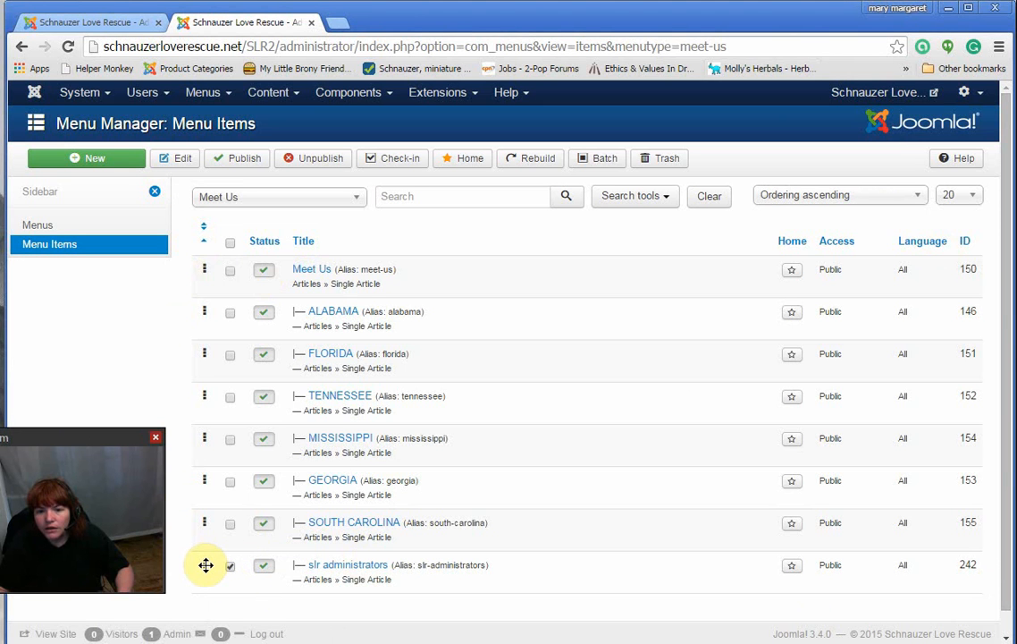
left_click_drag(206, 561, 218, 315)
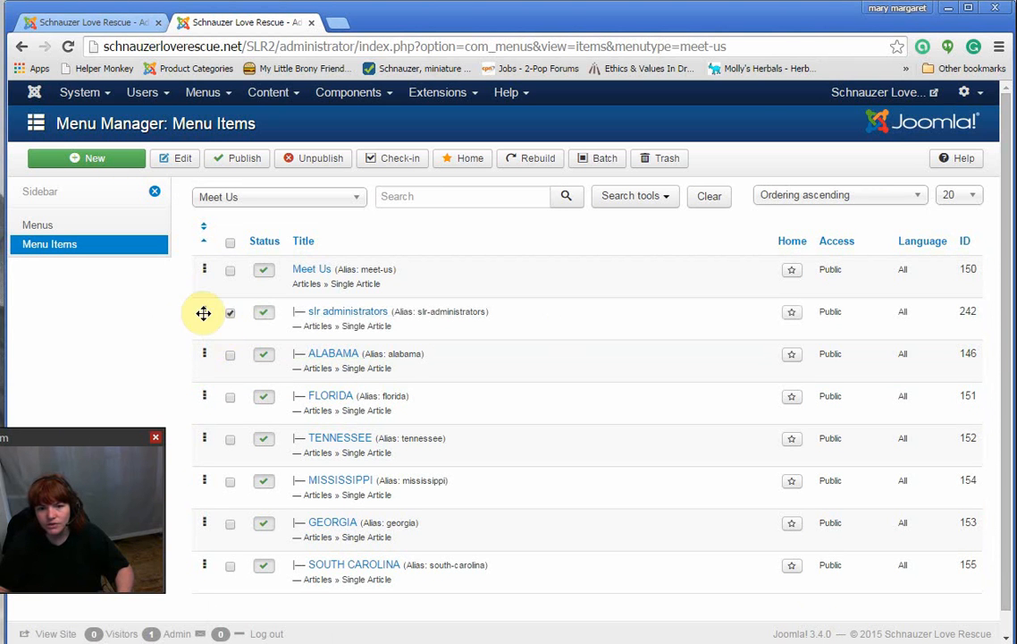
left_click_drag(205, 312, 177, 312)
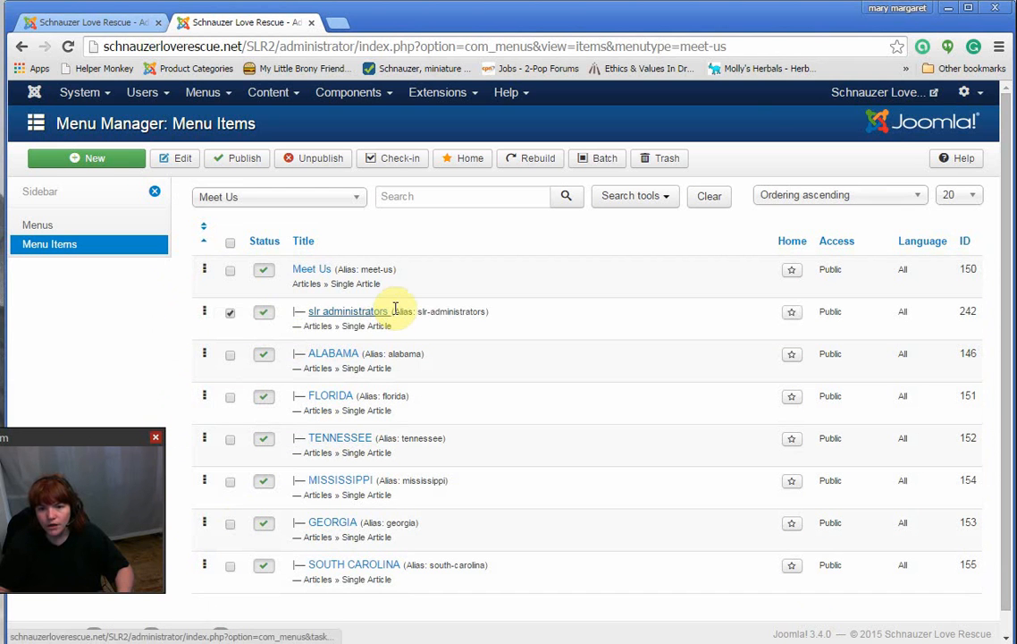
left_click(230, 313)
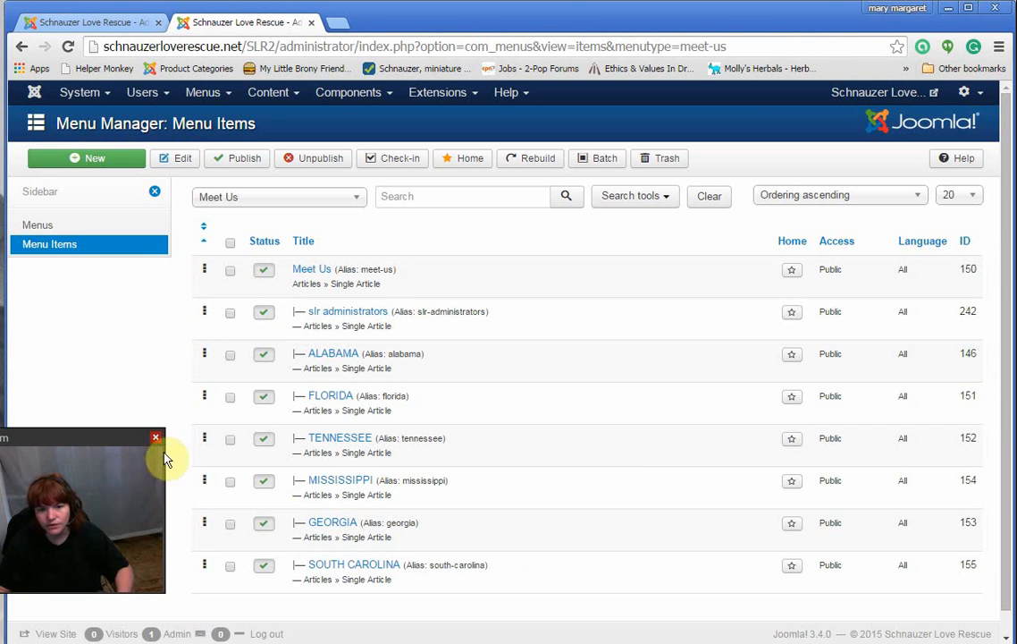
Step: Open the SLR2 public site in a new browser tab and check the order of entries under Meet Us
left_click_drag(94, 438, 143, 464)
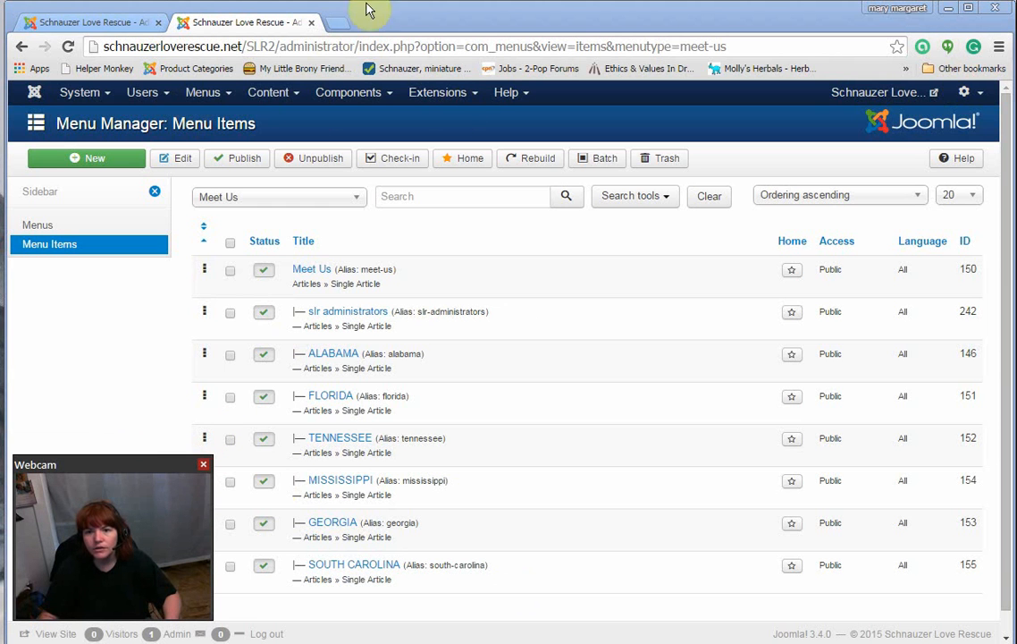
right_click(863, 93)
left_click(894, 102)
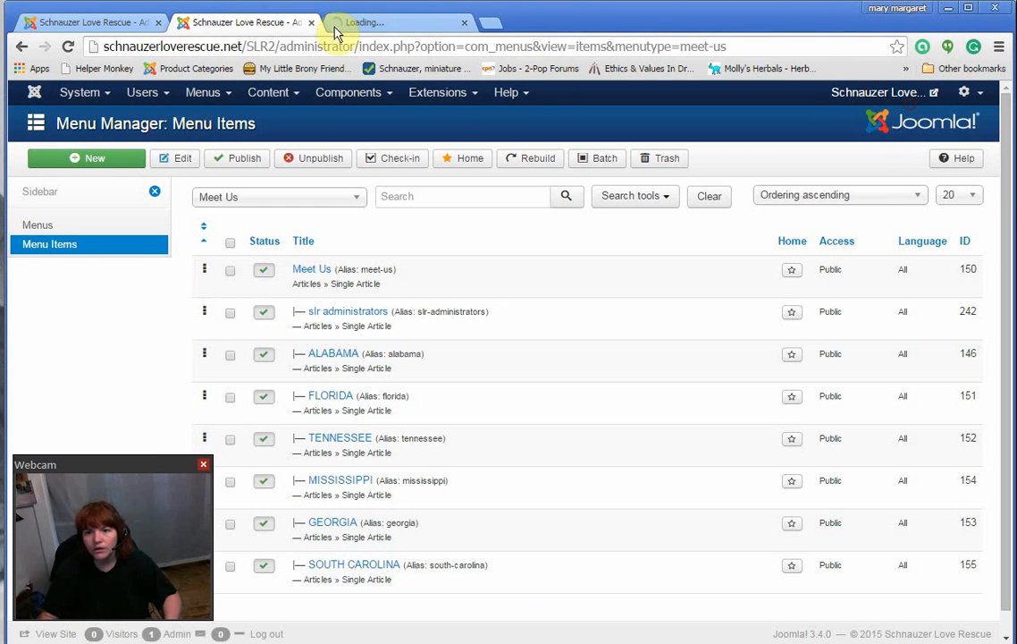
left_click(386, 27)
mouse_move(588, 501)
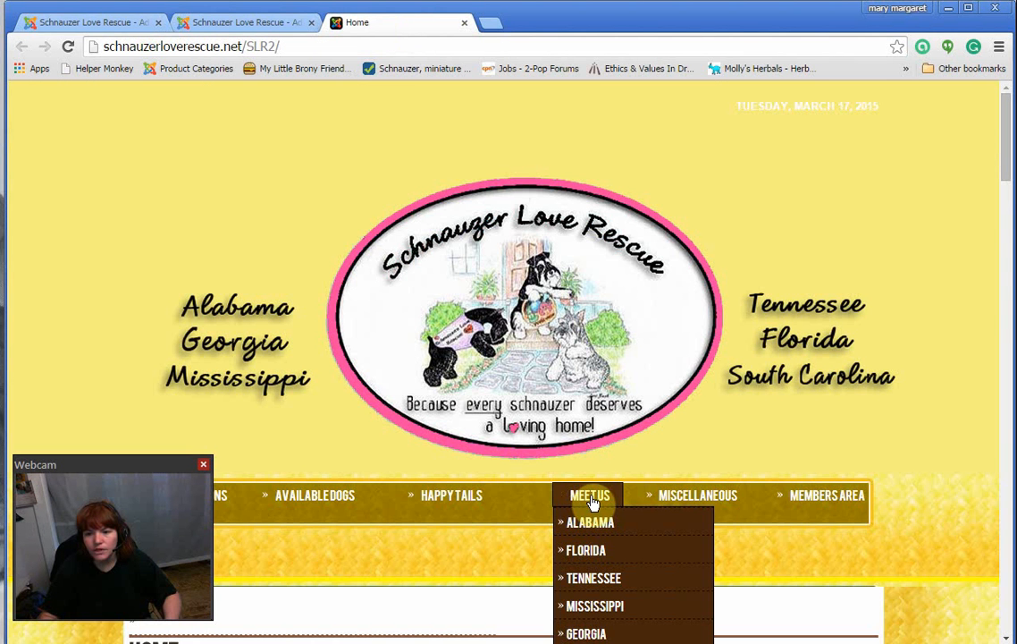
scroll(581, 506, "down", 1)
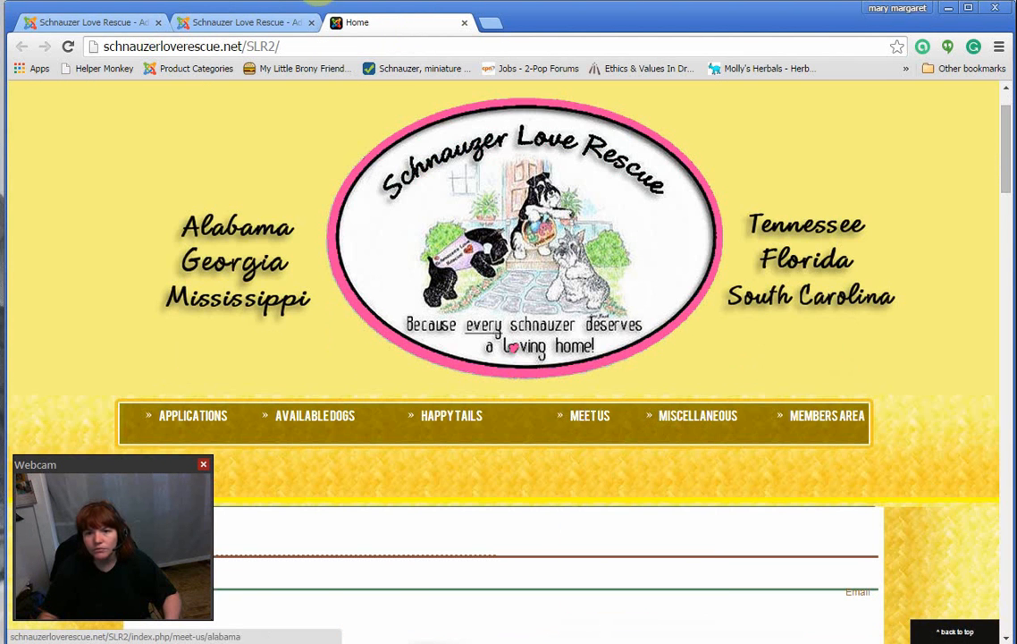
Step: Return to the Meet Us menu items in the administrator, select them all, and rebuild the list
left_click(243, 22)
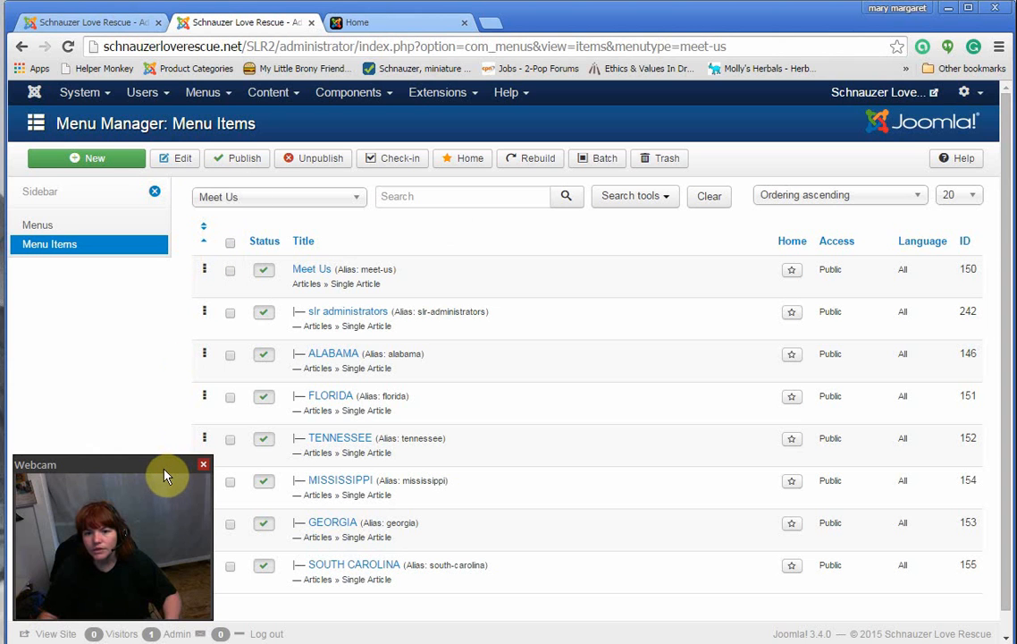
mouse_move(163, 476)
left_mouse_down()
mouse_move(114, 445)
mouse_move(150, 472)
left_mouse_up()
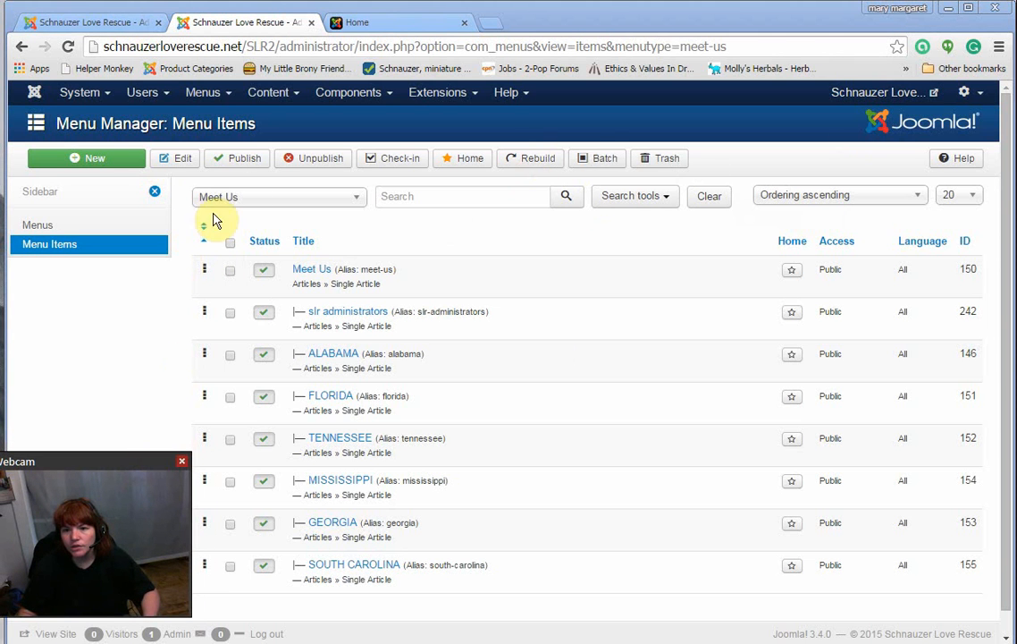
left_click(230, 243)
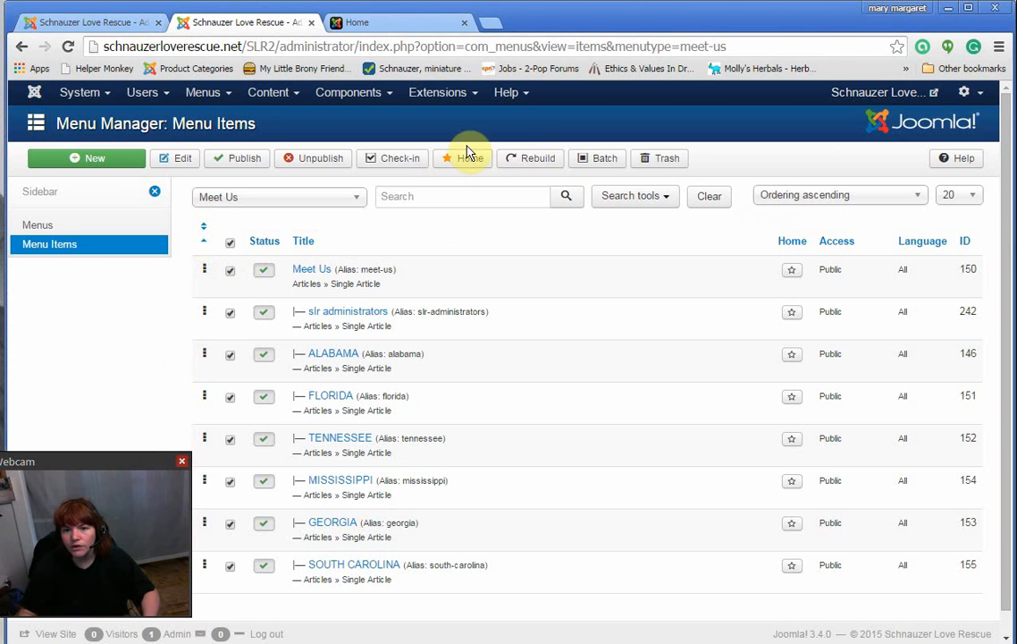
left_click(534, 161)
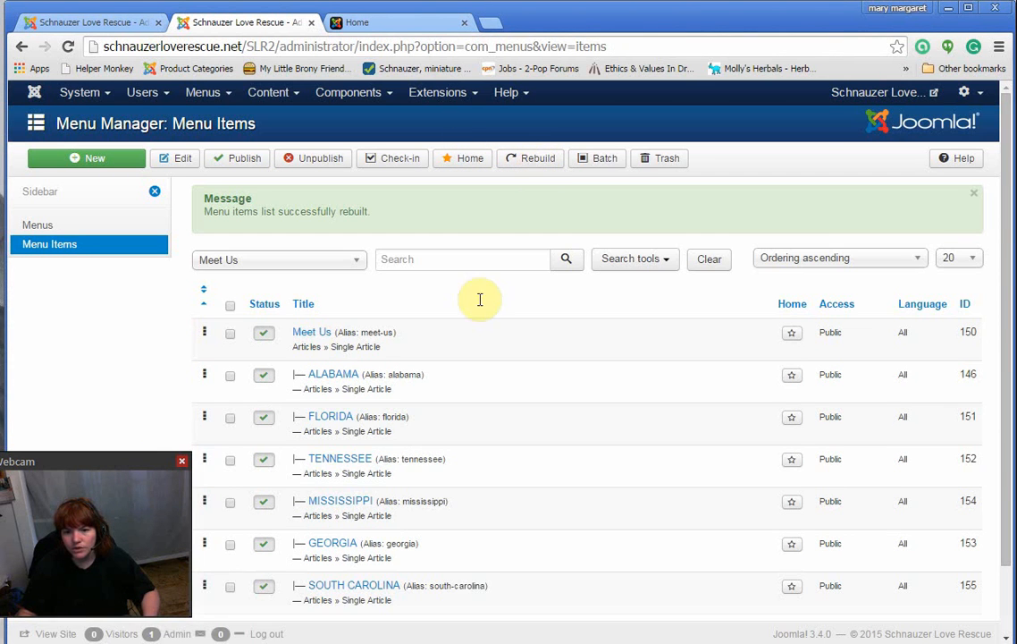
Step: Move slr administrators back to first place under Meet Us and check in all the menu items
scroll(438, 507, "down", 2)
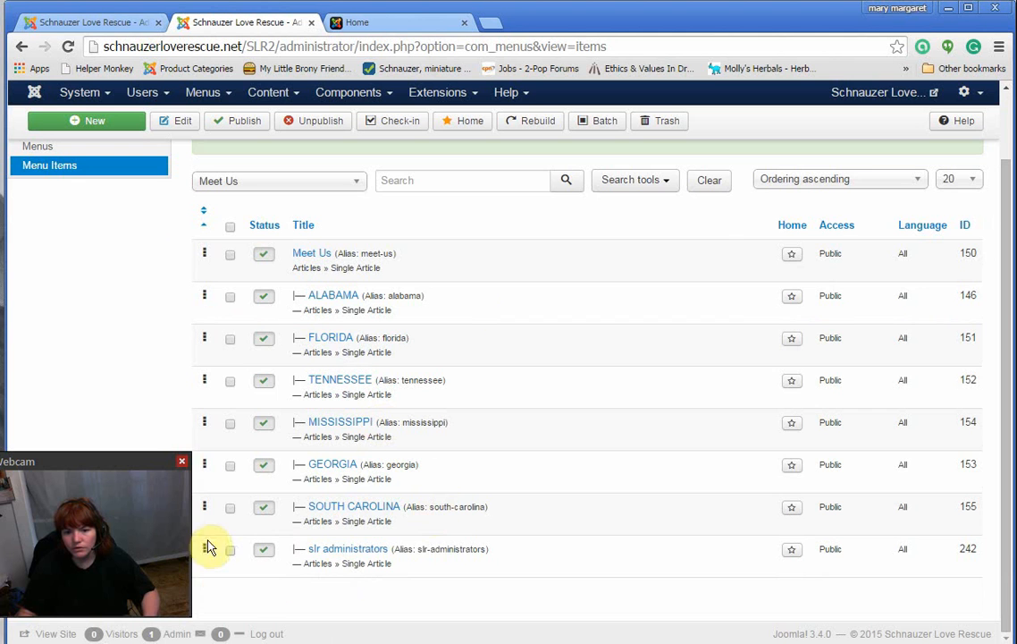
left_click_drag(207, 547, 231, 343)
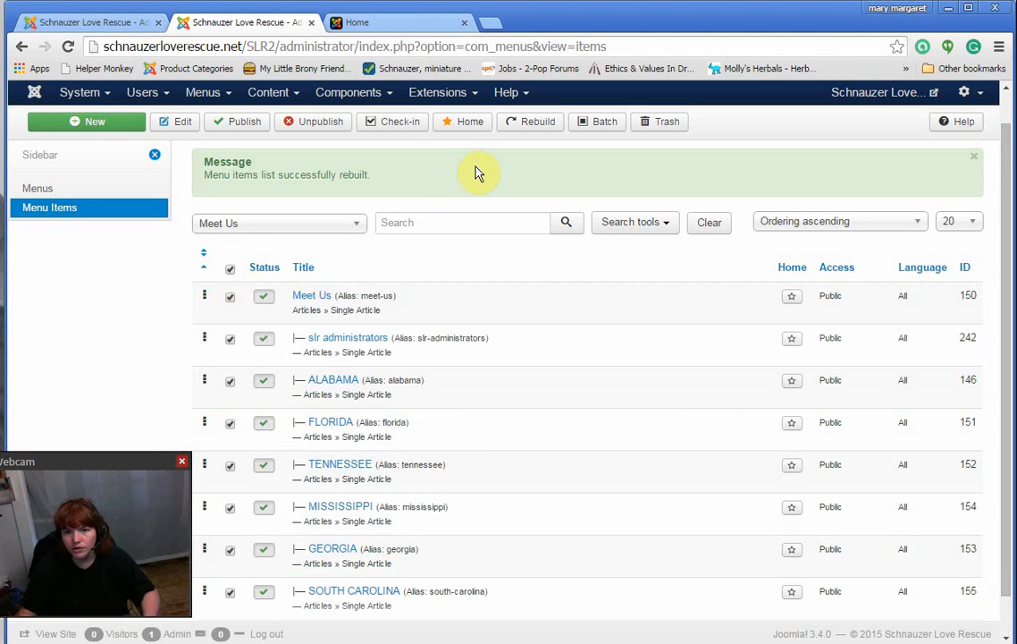
left_click(399, 123)
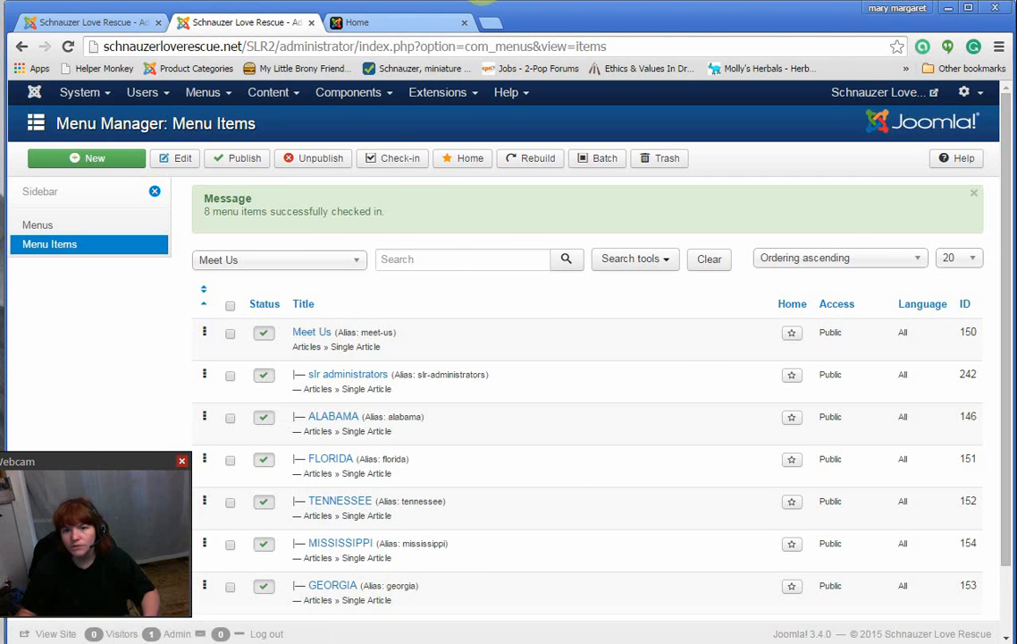
Step: Reload the open SLR2 public site and check the order of entries under Meet Us
left_click(400, 20)
left_click(68, 47)
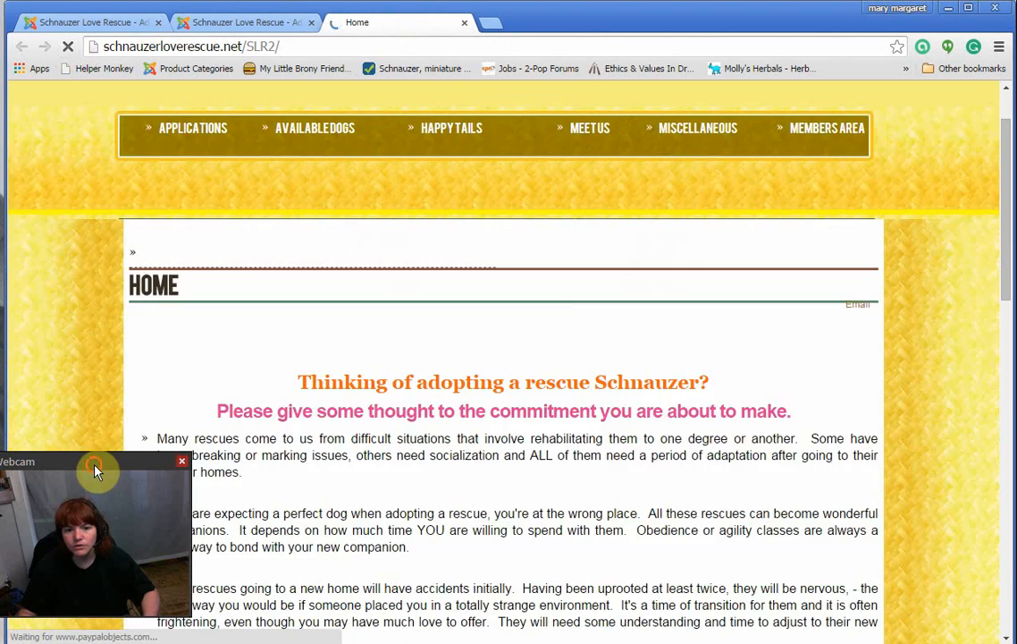
left_click_drag(100, 470, 136, 488)
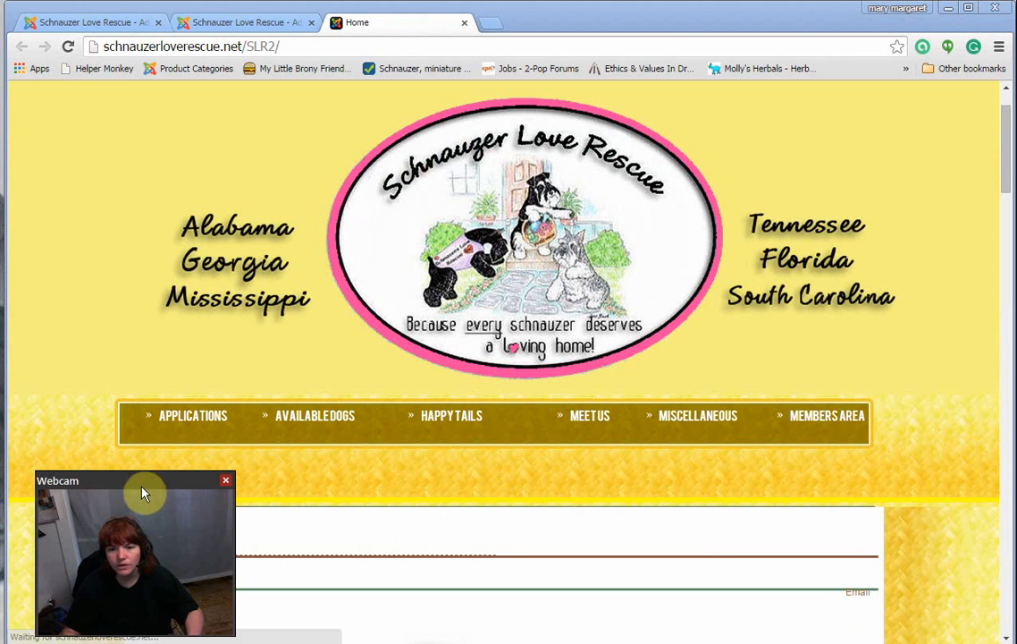
mouse_move(590, 416)
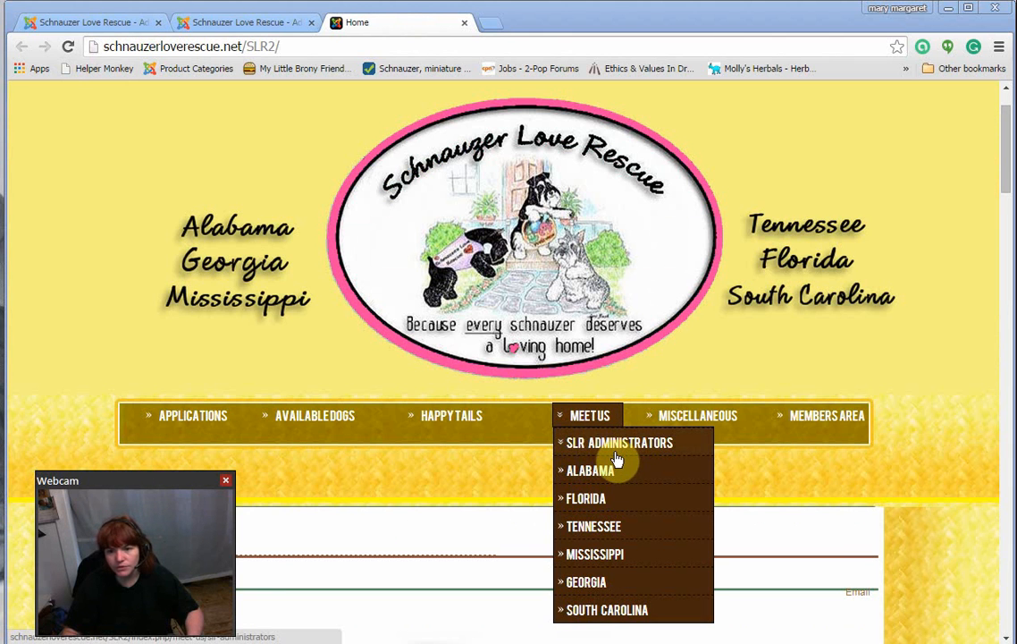
Step: Open schnauzerloverescue.net/SLR/ in a new browser tab, check its Meet Us entries, and return to the SLR2 site to compare
left_click(491, 24)
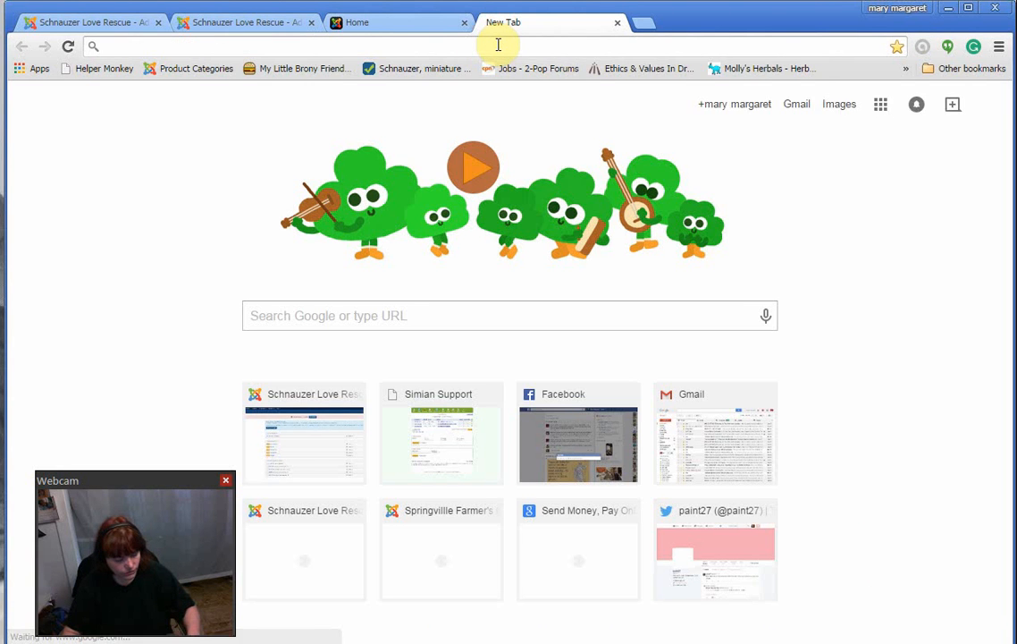
type("schnauzerloverescue.net/SLR2/")
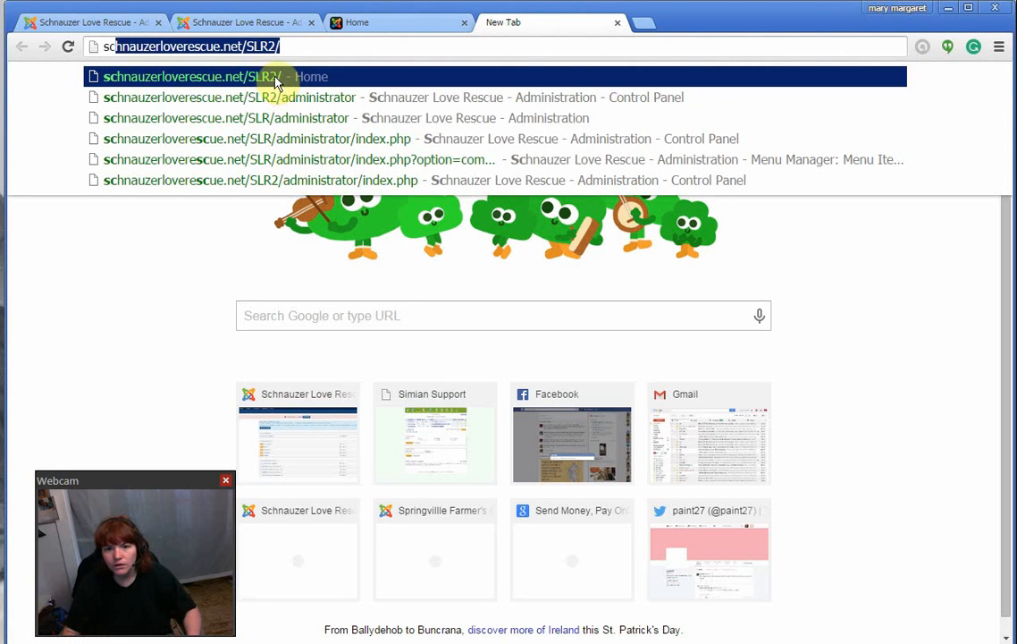
left_click(273, 47)
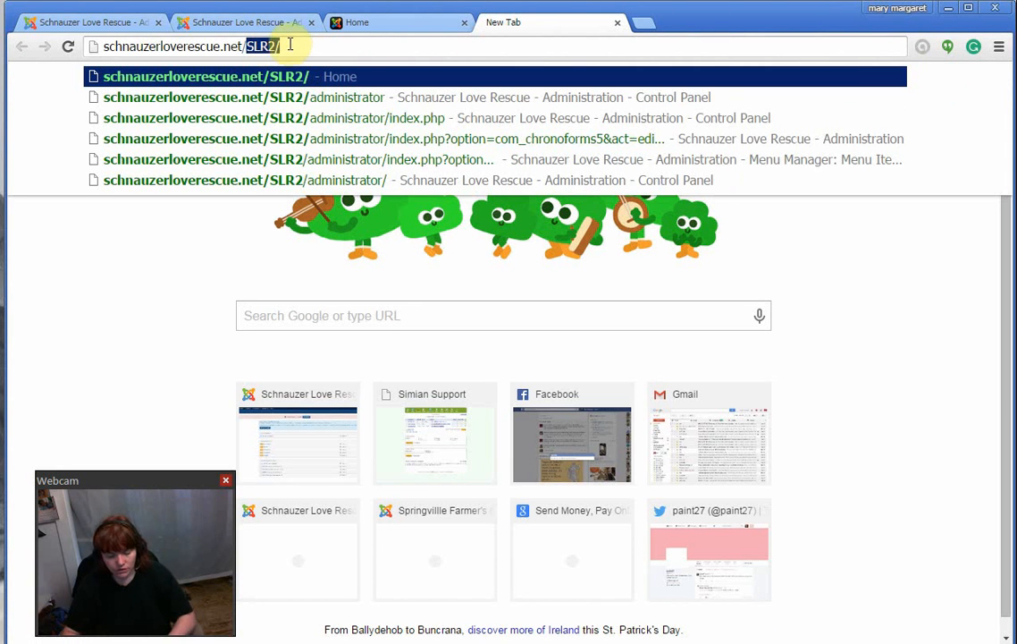
left_click(273, 47)
key("BackSpace")
key("Return")
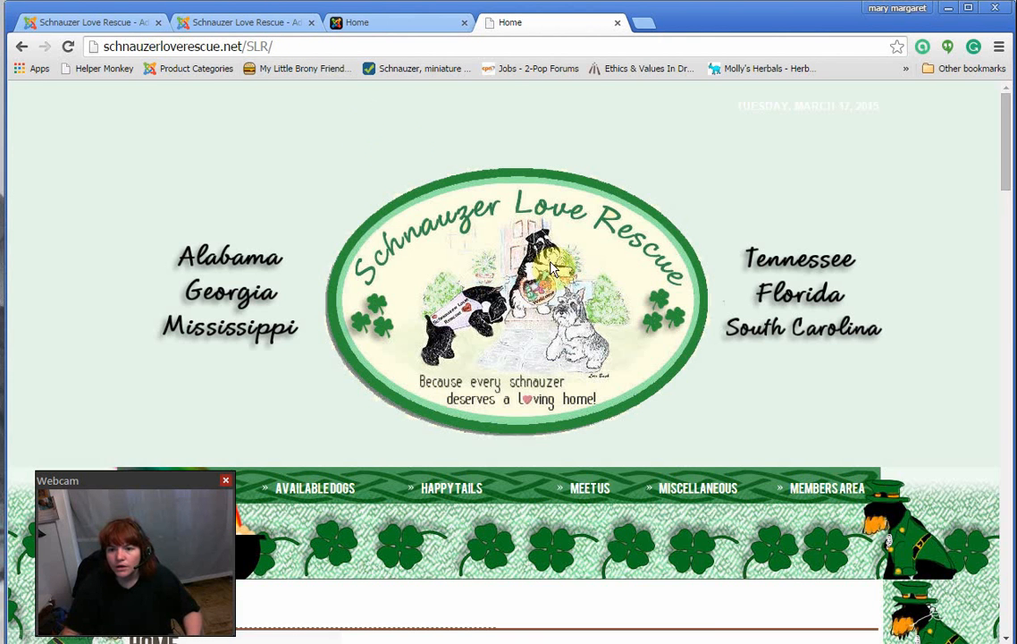
mouse_move(590, 488)
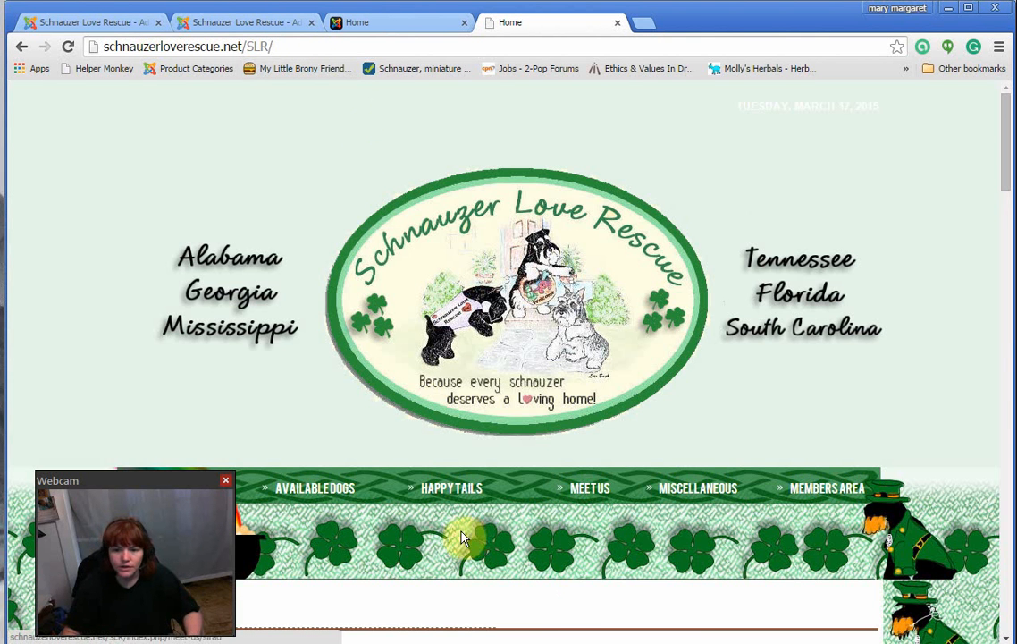
scroll(465, 538, "down", 2)
mouse_move(588, 331)
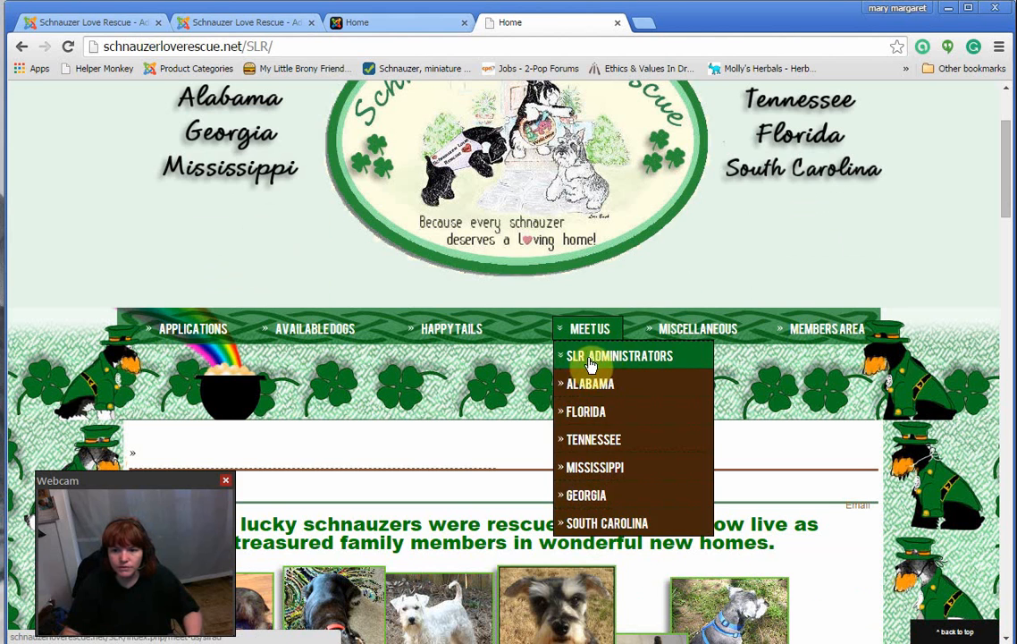
left_click(406, 22)
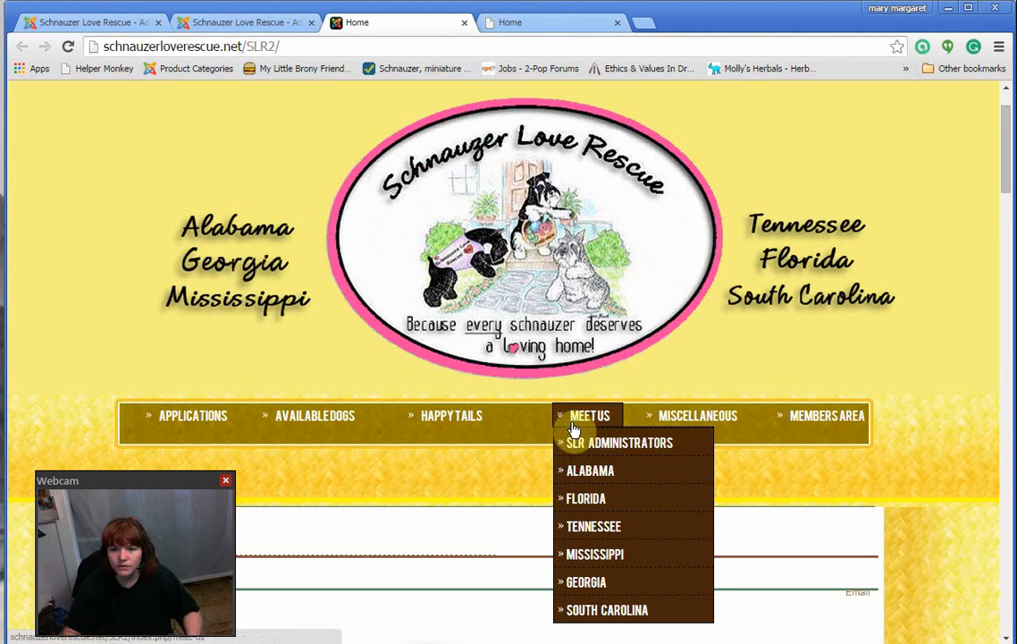